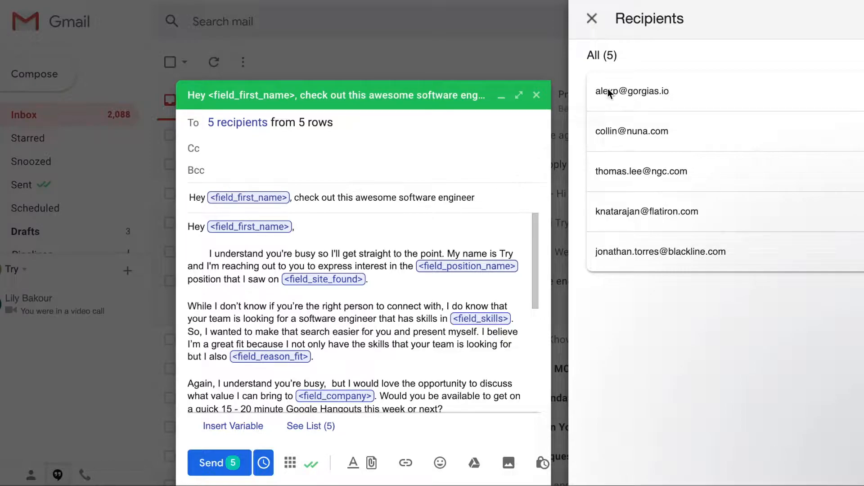
# Preview the merged email for each of the five recipients in the mail merge list
pyautogui.click(660, 94)
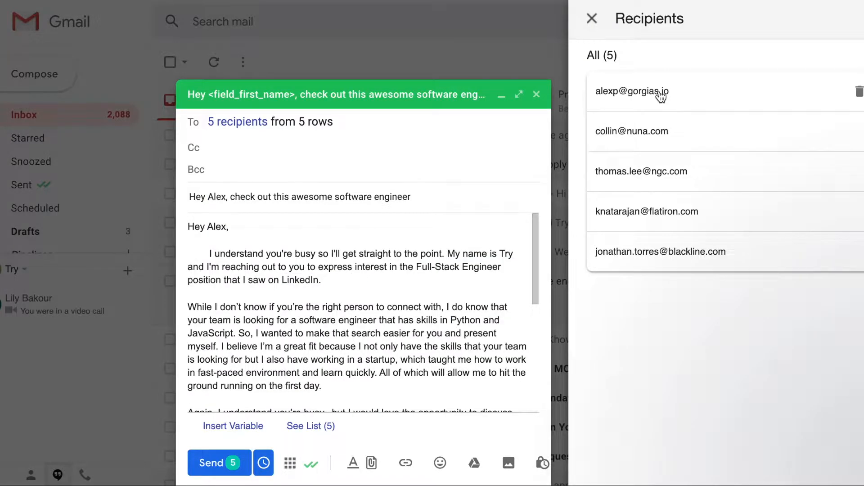
pyautogui.click(657, 135)
pyautogui.click(660, 174)
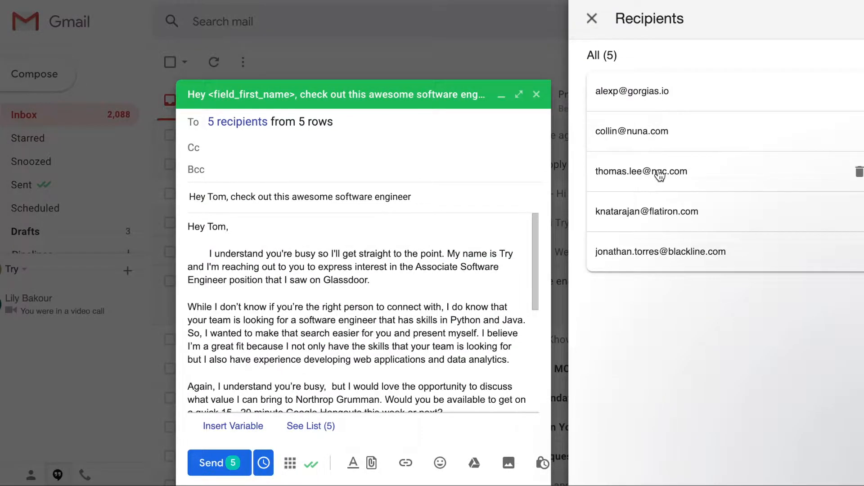
pyautogui.click(653, 215)
pyautogui.click(653, 252)
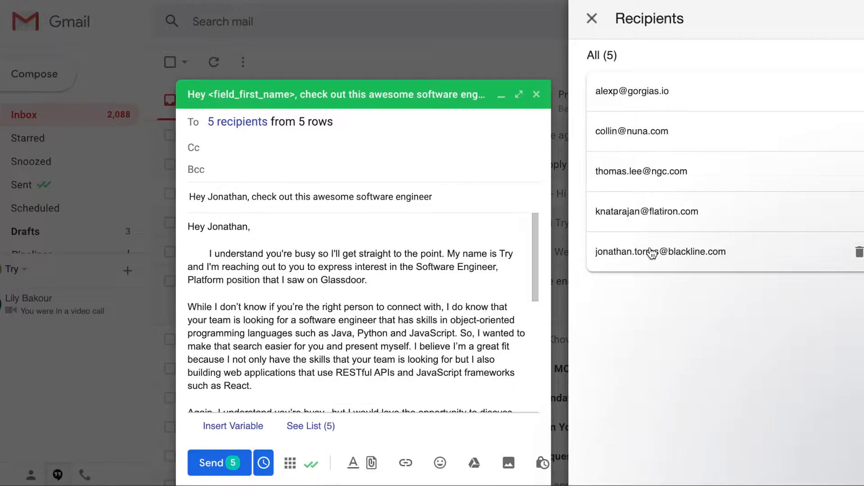
pyautogui.click(657, 133)
pyautogui.click(676, 93)
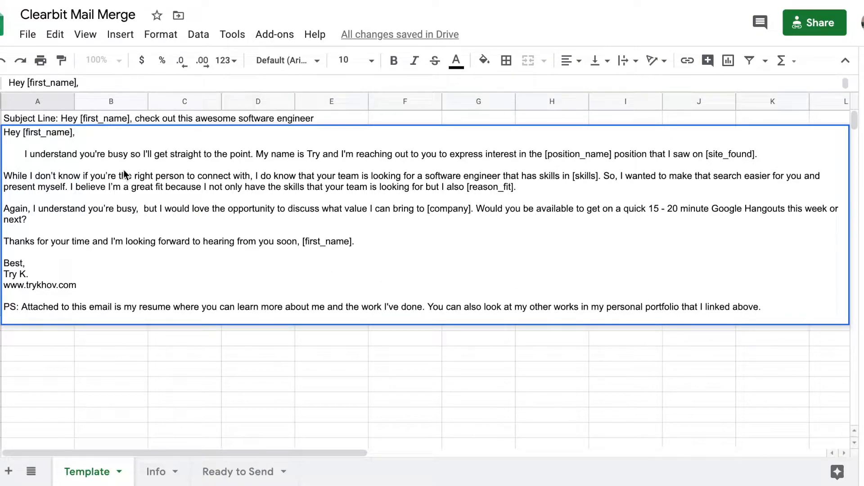
# In the Google Sheets email template, highlight the [first_name] placeholders in the greeting and closing line, and the [skills] placeholder
pyautogui.doubleClick(22, 132)
pyautogui.moveTo(23, 132); pyautogui.dragTo(73, 133)
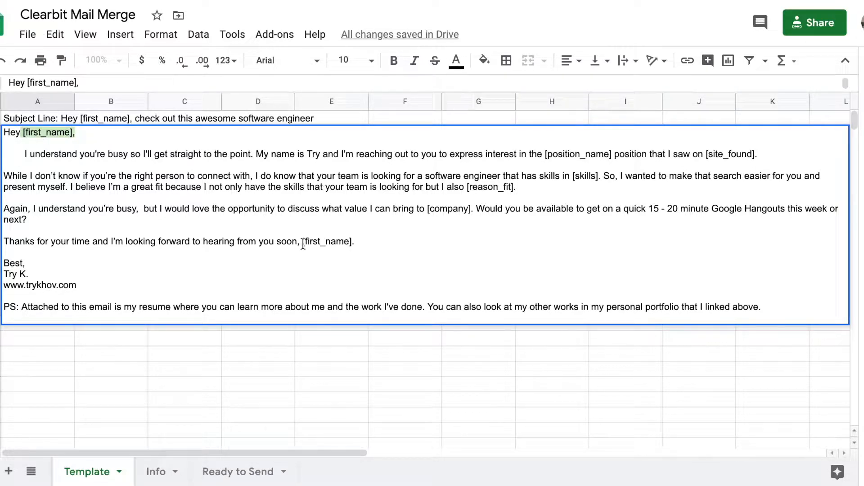
pyautogui.moveTo(302, 243); pyautogui.dragTo(358, 247)
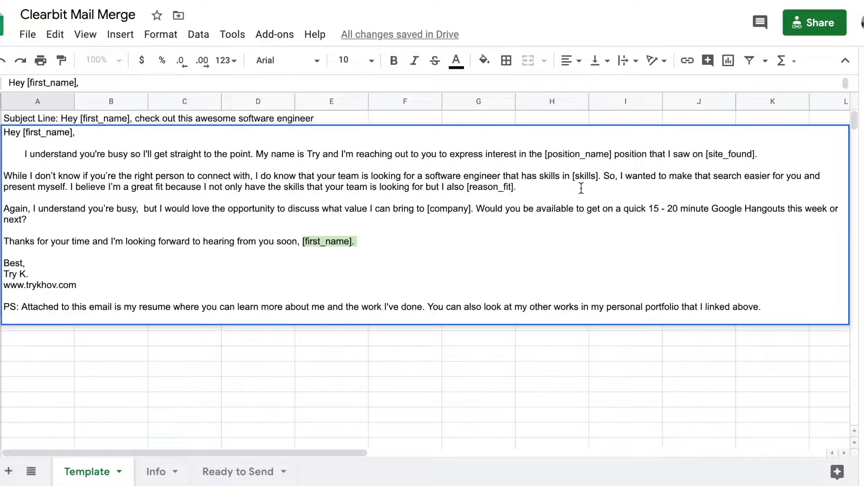
pyautogui.moveTo(572, 176); pyautogui.dragTo(599, 175)
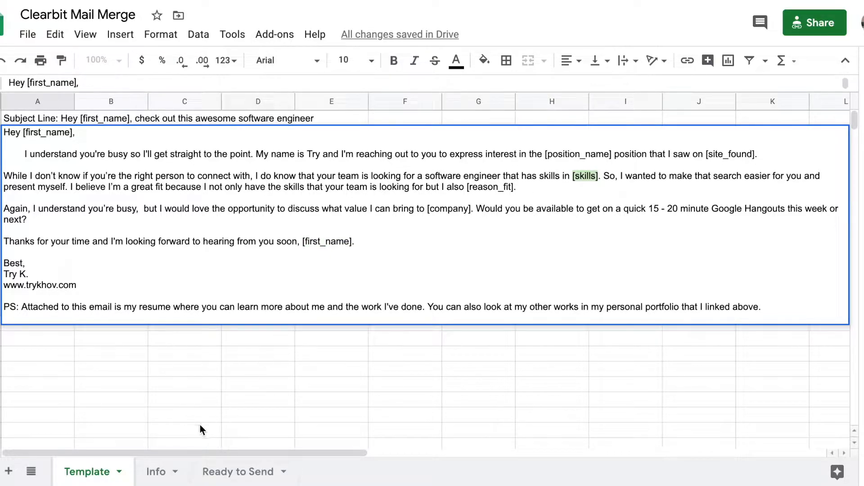
# Look through the company, position, skills and contact rows collected in the Info sheet
pyautogui.click(158, 472)
pyautogui.scroll(3, 233, 303)
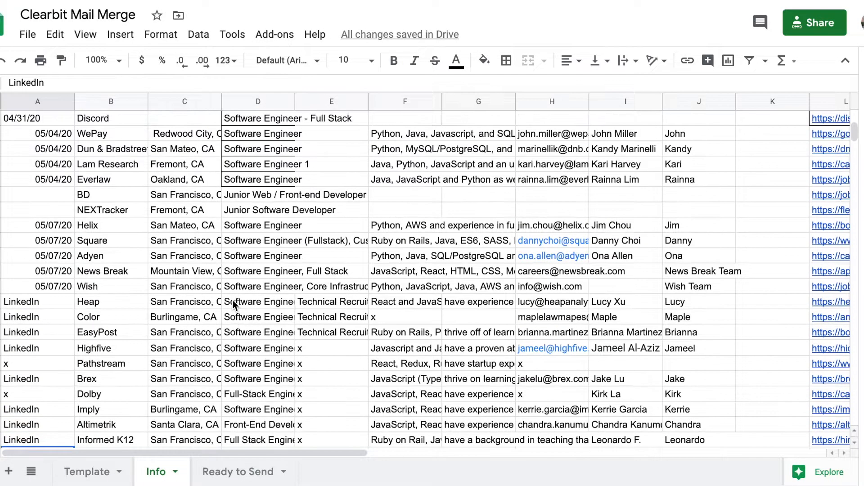
pyautogui.scroll(5, 233, 300)
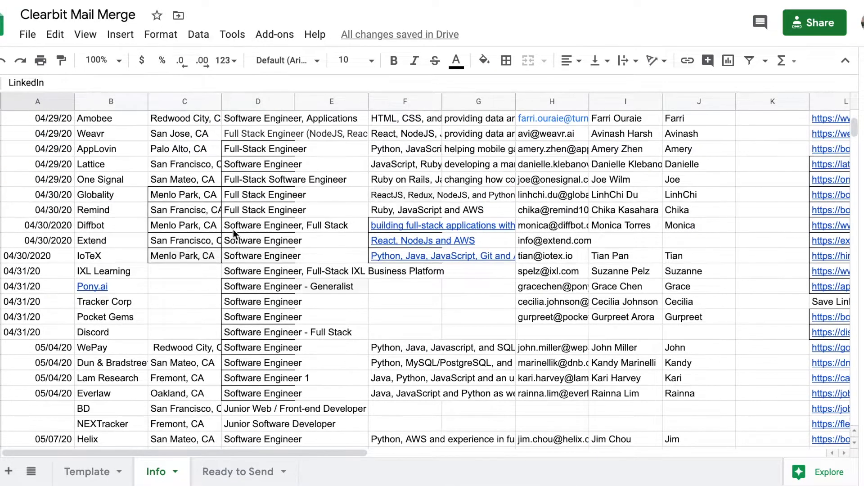
pyautogui.scroll(5, 237, 215)
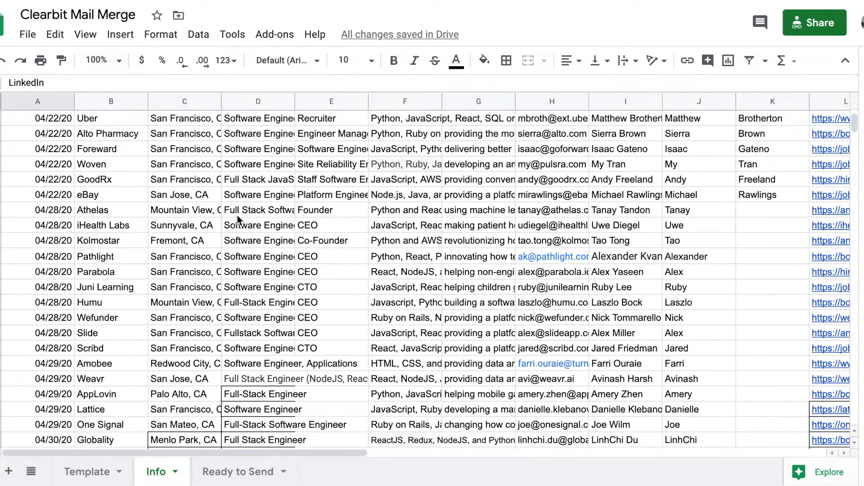
pyautogui.scroll(1, 237, 215)
pyautogui.scroll(-2, 237, 215)
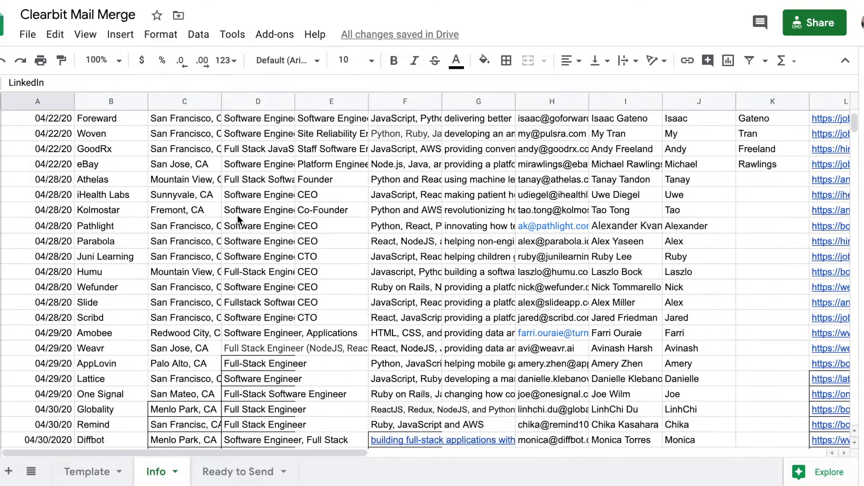
pyautogui.scroll(-4, 237, 215)
pyautogui.scroll(-2, 236, 215)
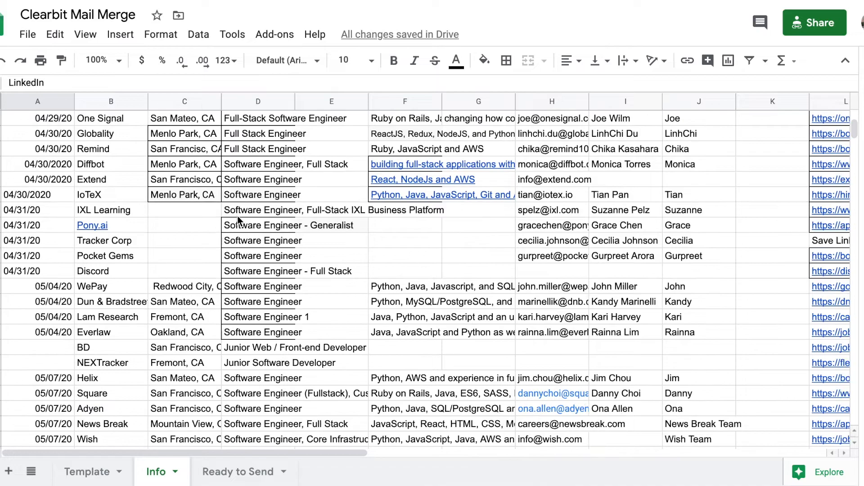
pyautogui.scroll(-7, 236, 216)
# Check the Ready to Send sheet's email, skills, their_position and position_name columns, and compare them with the template's placeholders
pyautogui.click(237, 471)
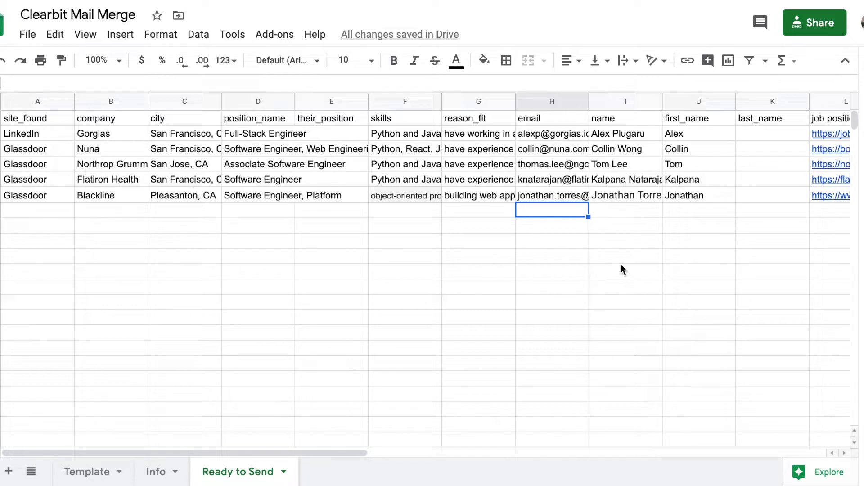
pyautogui.click(532, 178)
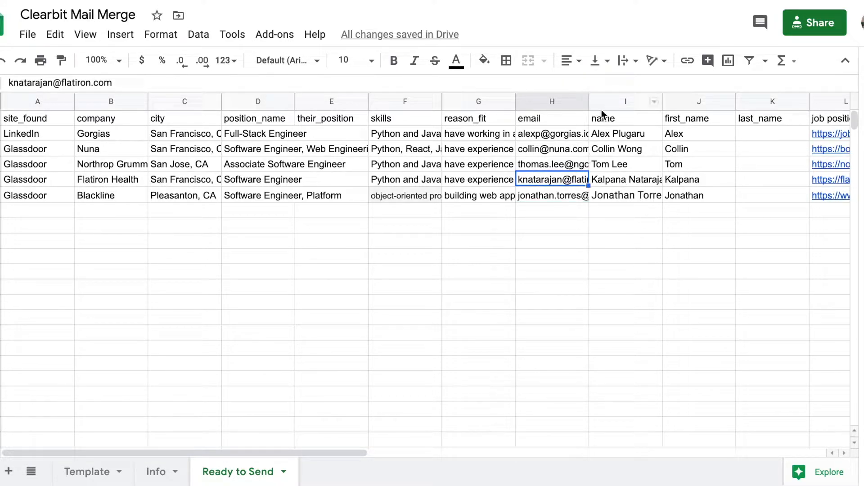
pyautogui.click(546, 118)
pyautogui.click(400, 122)
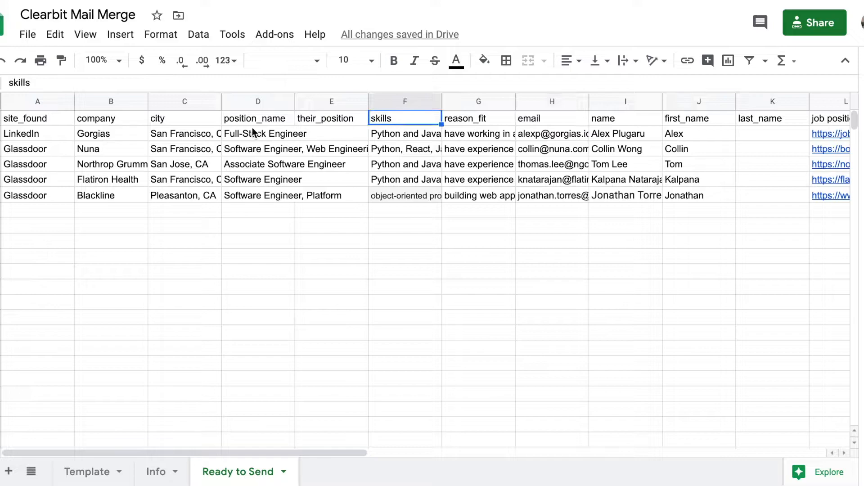
pyautogui.click(323, 117)
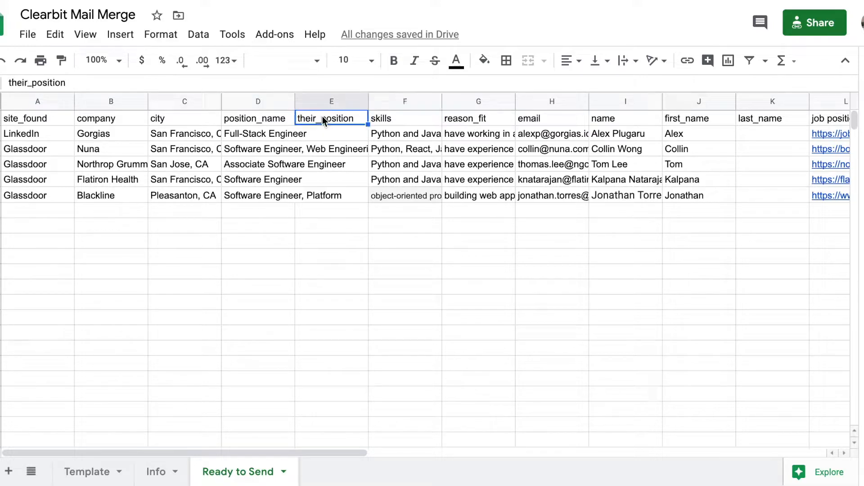
pyautogui.click(244, 119)
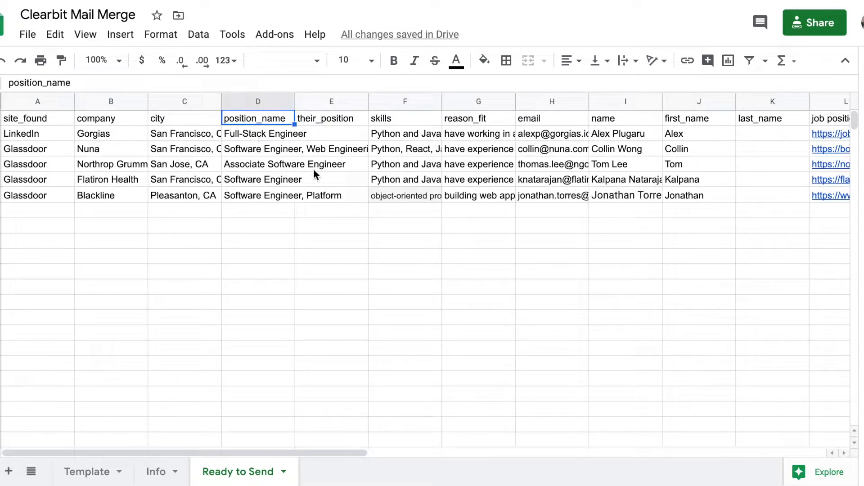
pyautogui.click(87, 472)
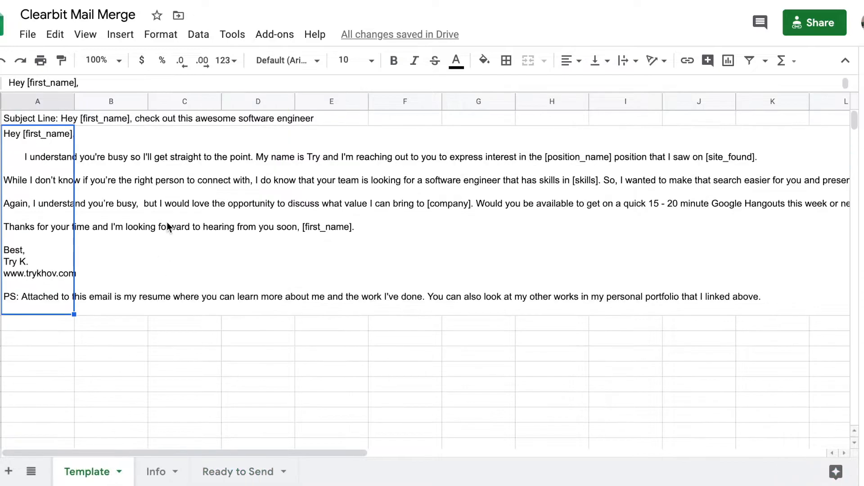
pyautogui.doubleClick(57, 261)
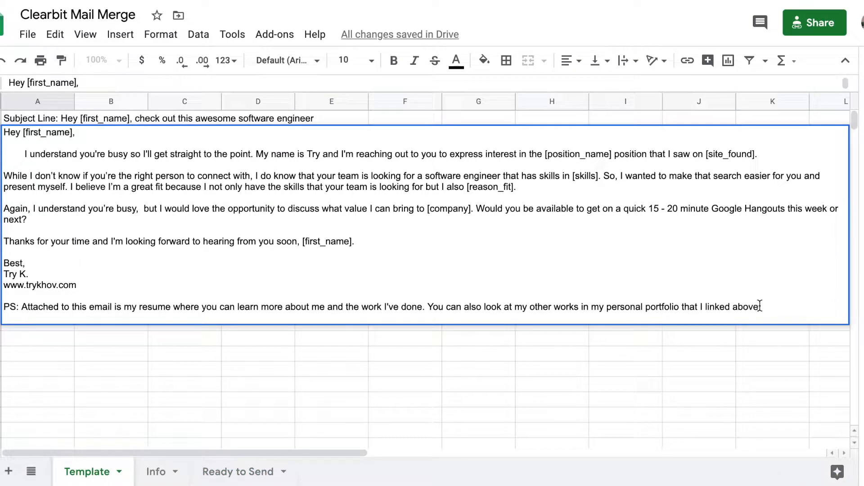
# Download the Ready to Send sheet as comma-separated values into the Job Search folder, replacing the existing file
pyautogui.click(237, 471)
pyautogui.click(27, 35)
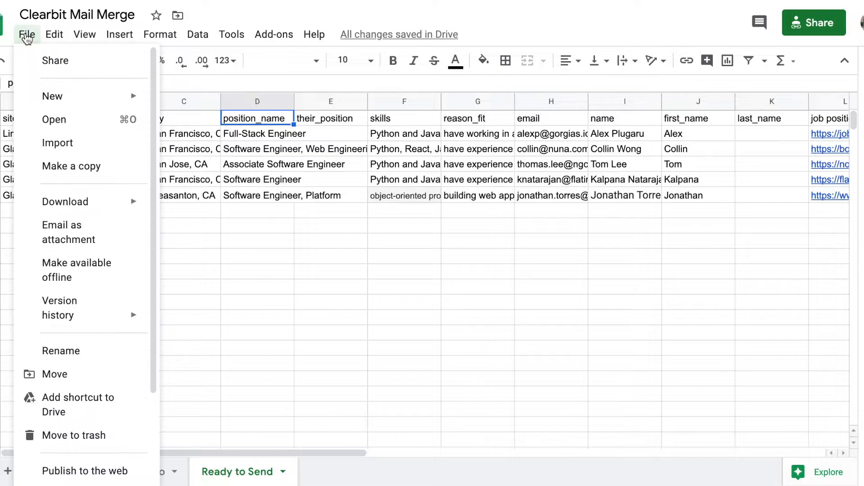
pyautogui.moveTo(137, 201)
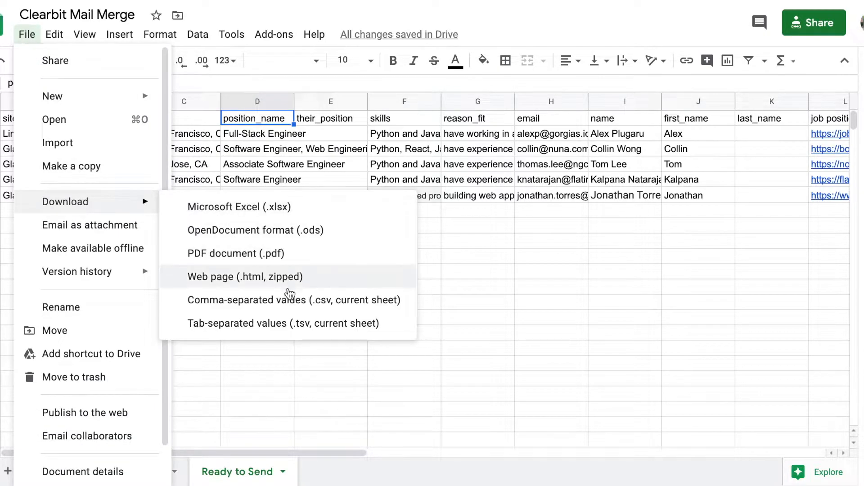
pyautogui.click(294, 305)
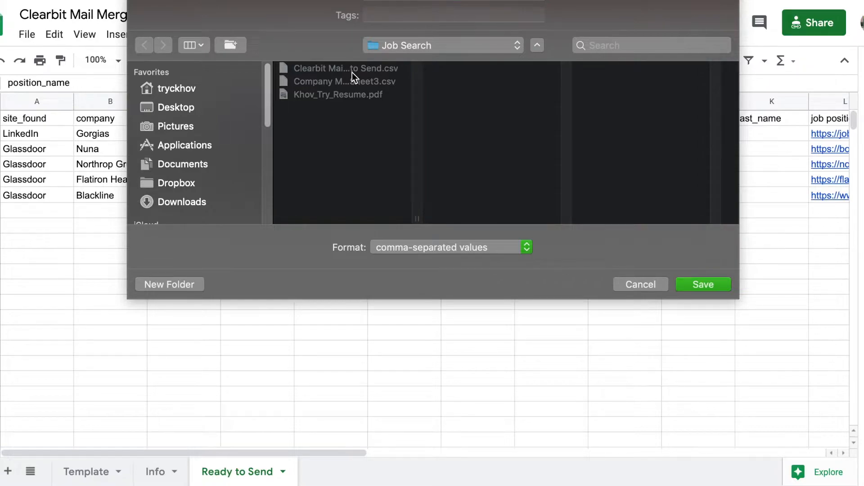
pyautogui.click(708, 288)
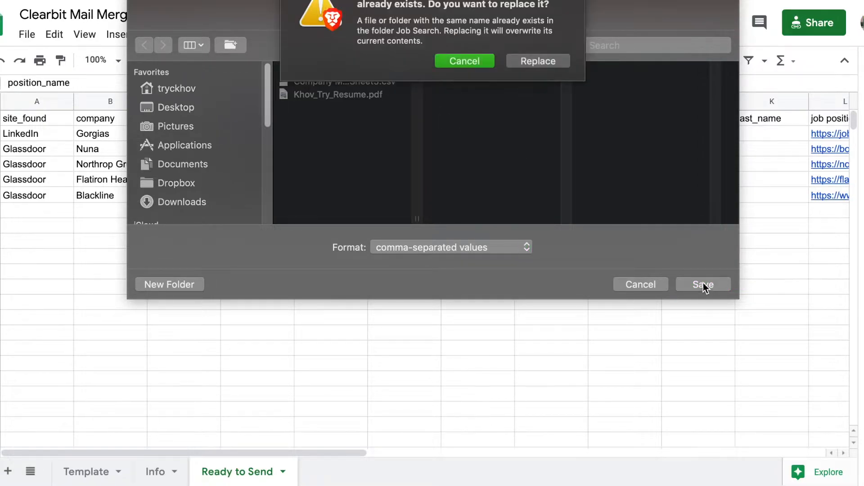
pyautogui.click(521, 67)
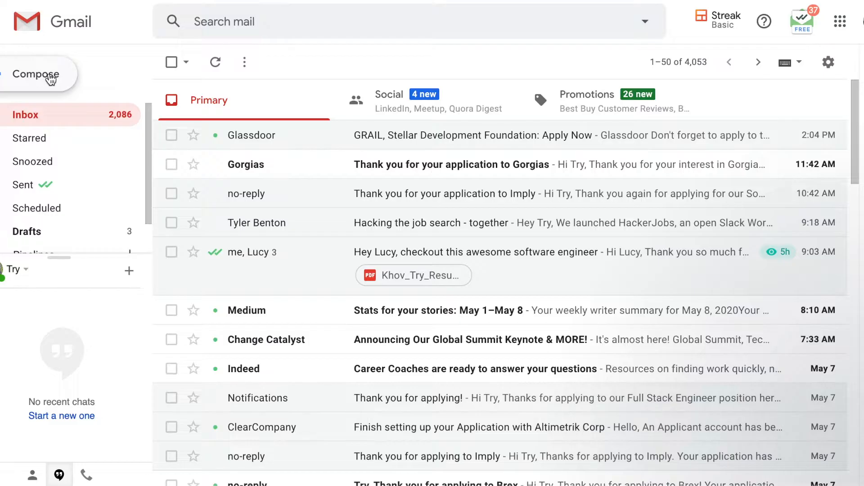
# Switch to Gmail, start a new message and remove the Mailtrack signature, dismissing the upgrade offer
pyautogui.click(39, 75)
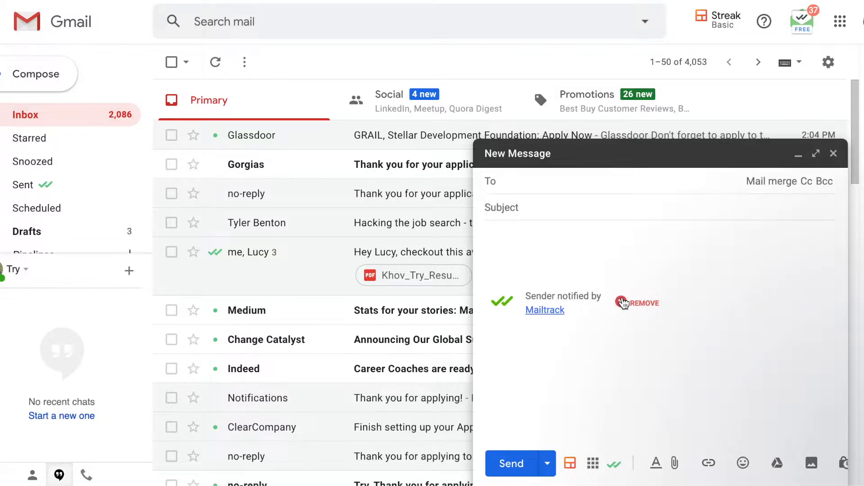
pyautogui.click(622, 303)
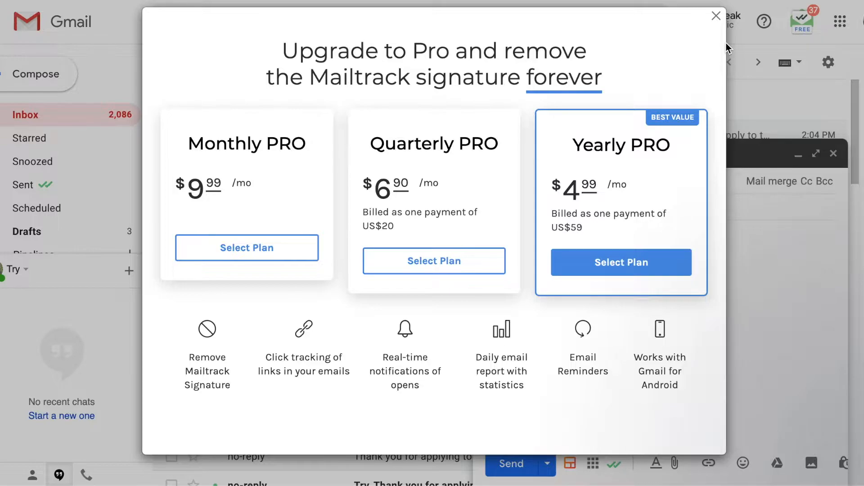
pyautogui.click(716, 16)
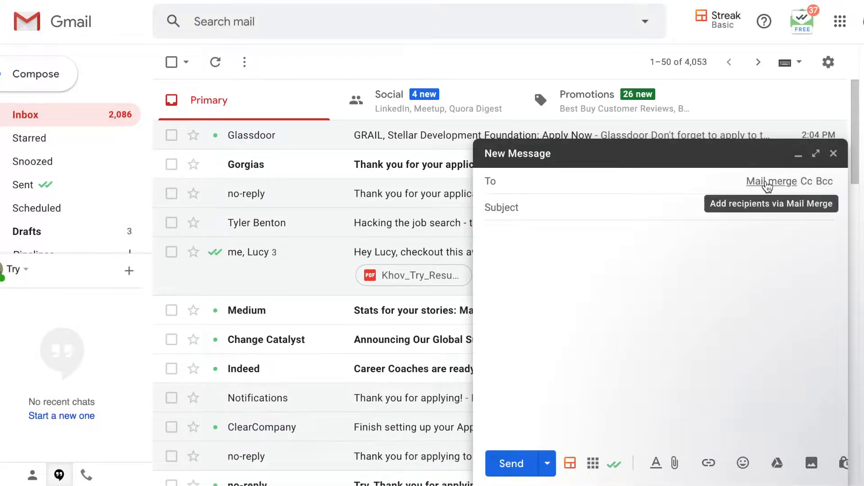
# Add the message's recipients through mail merge by uploading Clearbit Mail Merge - Ready to Send.csv
pyautogui.click(767, 183)
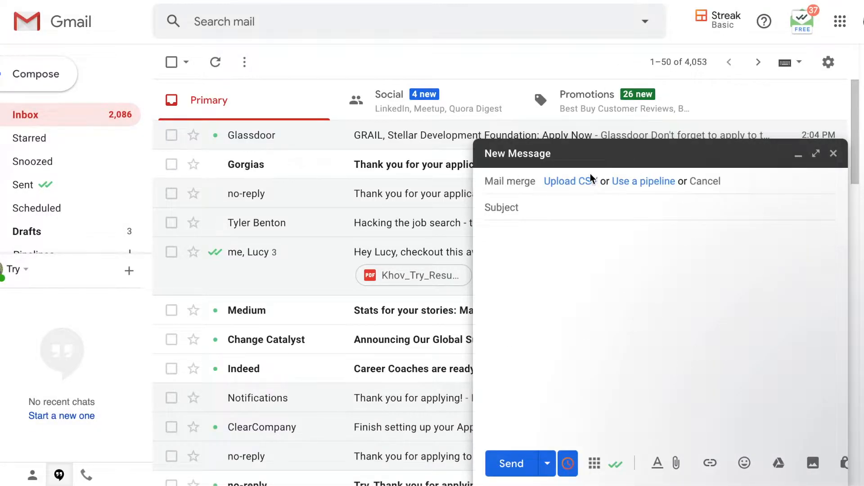
pyautogui.click(565, 182)
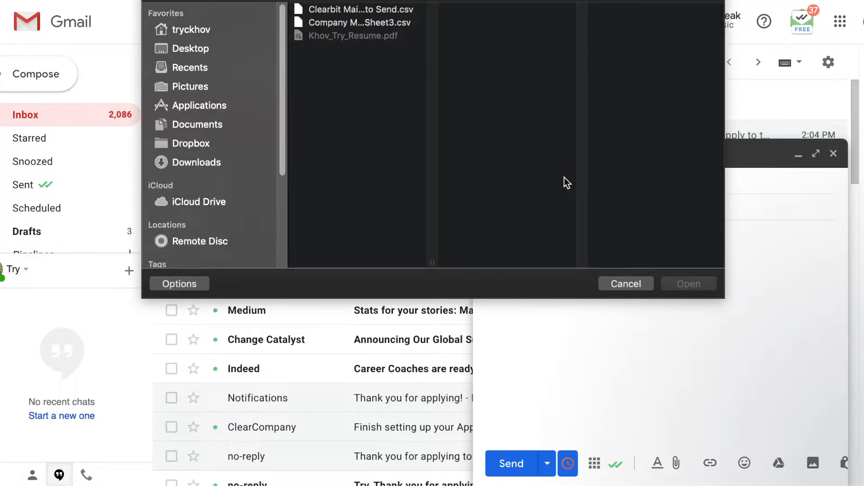
pyautogui.click(358, 9)
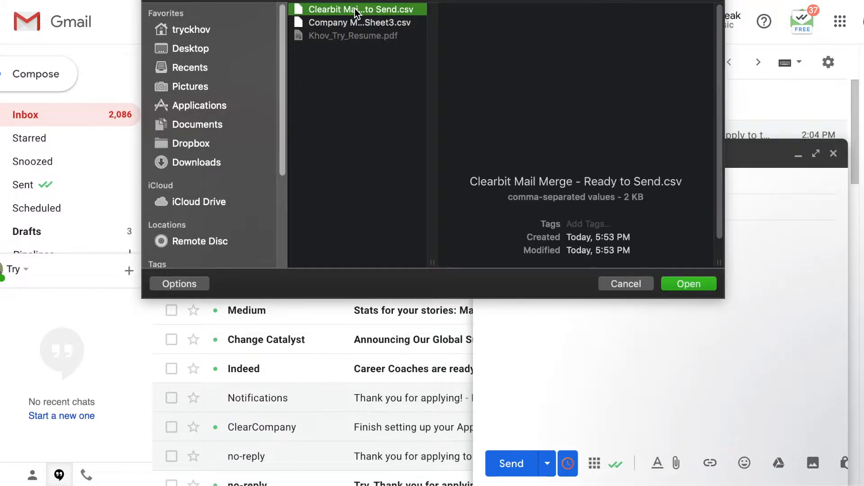
pyautogui.click(688, 283)
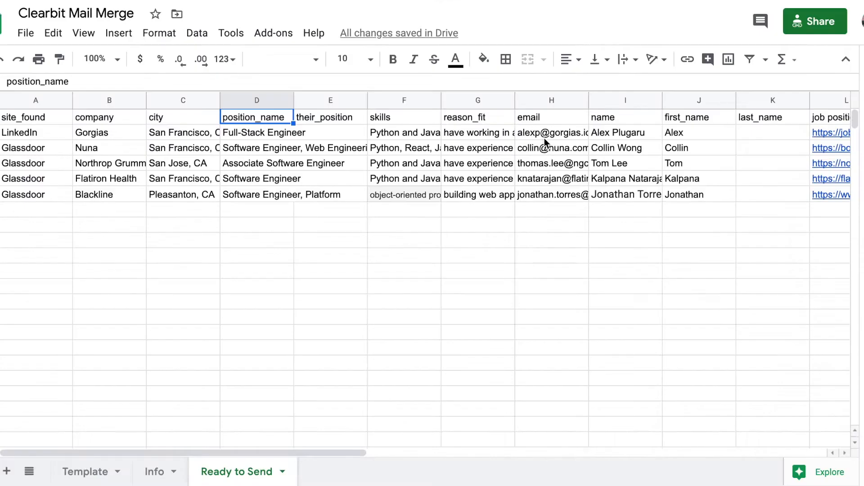
# Copy the email text from the Google Sheets template into the Gmail message body, with subject "Hey [first_name], check out this awesome software engineer"
pyautogui.click(80, 474)
pyautogui.doubleClick(34, 239)
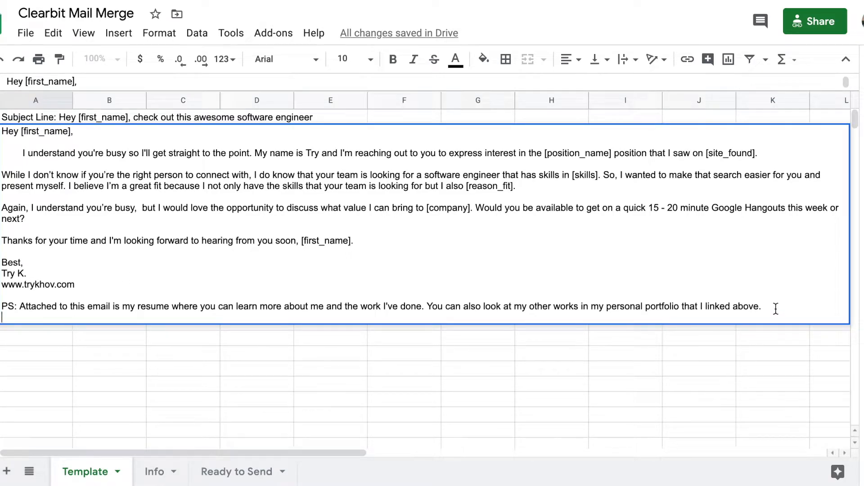
pyautogui.hotkey('ctrl', 'a')
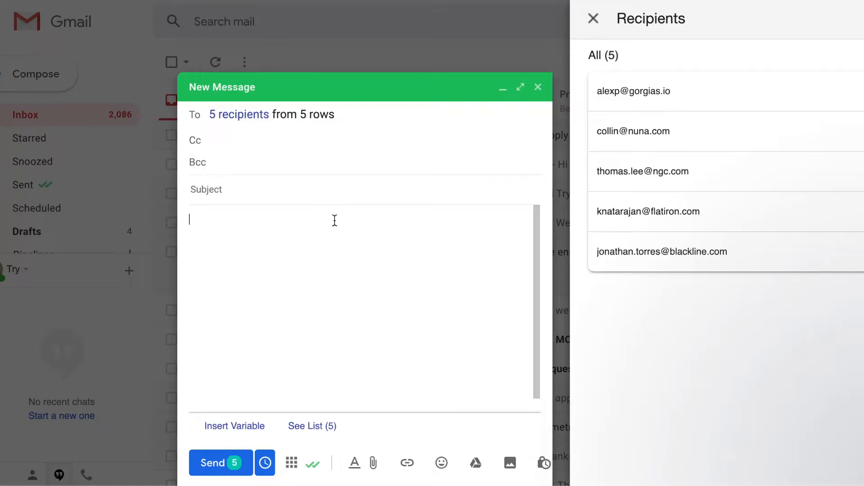
pyautogui.write("Hey [first_name],  \tI understand you're busy so I'll get straight to the point. My name is Try and I'm reaching out to you to express interest in the [position_name] position that I saw on [site_found].  While I don’t know if you’re the right person to connect with, I do know that your team is looking for a software engineer that has skills in [skills]. So, I wanted to make that search easier for you and present myself. I believe I’m a great fit because I not only have the skills that your team is looking for but I also [reason_fit].  Again, I understand you’re busy,  but I would love the opportunity to discuss what value I can bring to [company]. Would you be available to get on a quick 15 - 20 minute Google Hangouts this week or next?  Thanks for your time and I'm looking forward to hearing from you soon, [first_name].  Best, Try K. www.trykhov.com  PS: Attached to this email is my resume where you can learn more about me and the work I've done. You can also look at my other works in my personal portfolio that I linked above.")
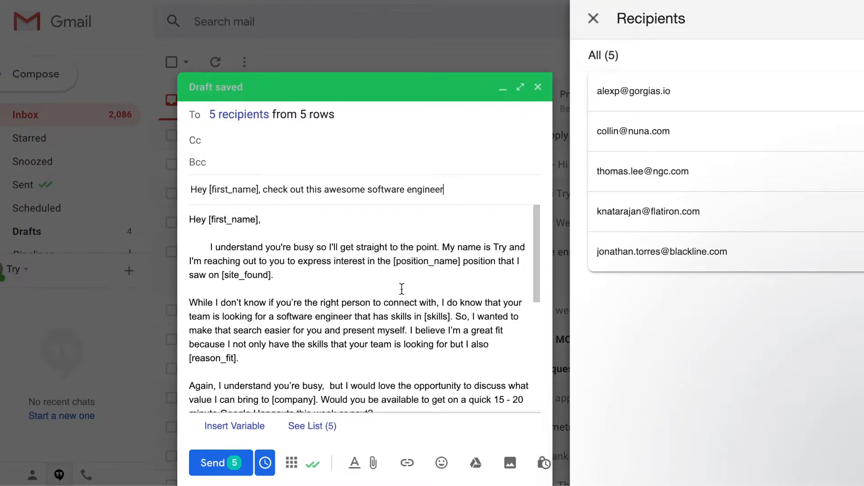
pyautogui.scroll(-10, 402, 288)
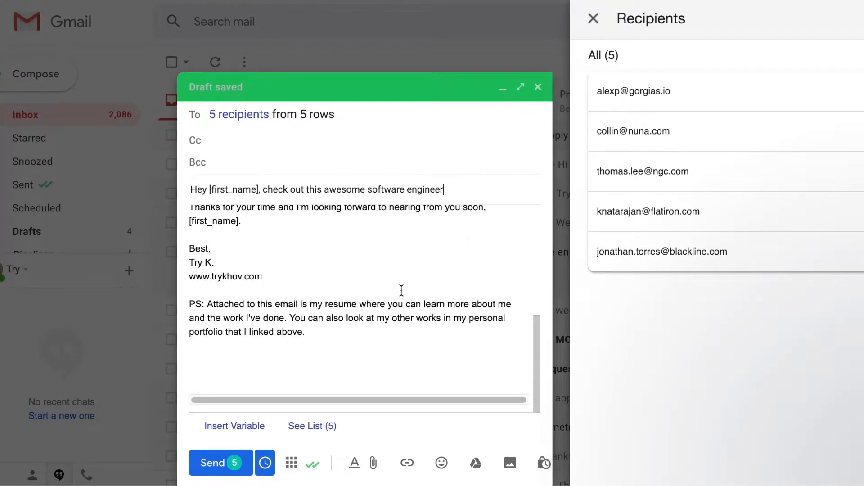
# Replace the [first_name] placeholder in the message body's greeting with the first_name variable from the CSV file
pyautogui.scroll(10, 401, 290)
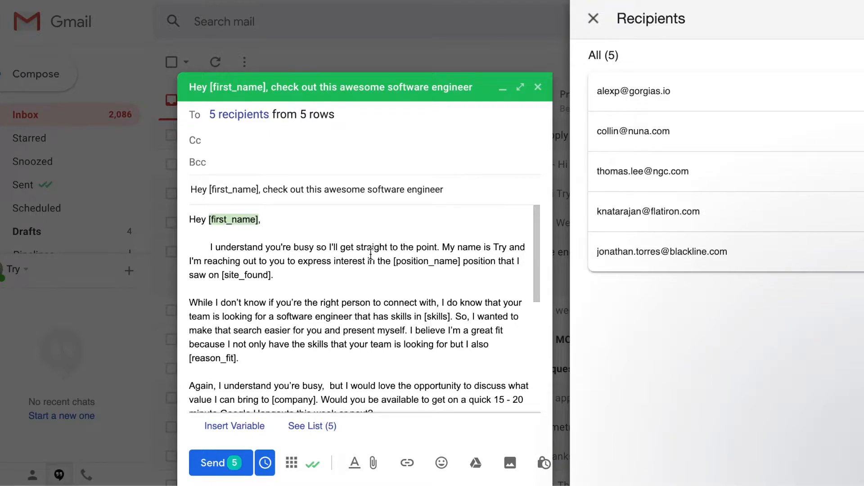
pyautogui.click(252, 434)
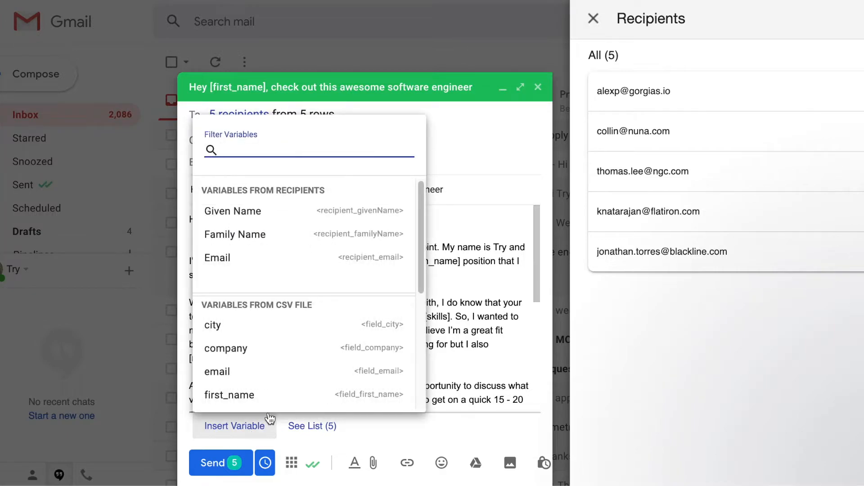
pyautogui.scroll(-2, 279, 336)
pyautogui.click(235, 307)
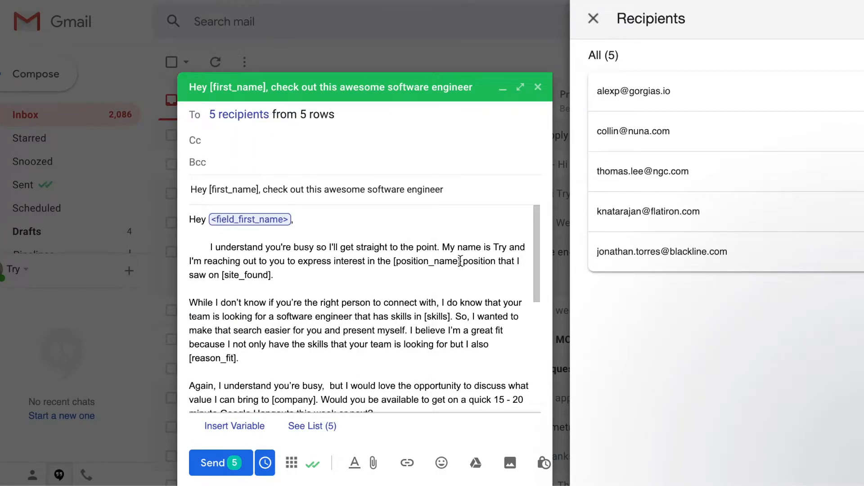
# Replace the [position_name] placeholder in the first paragraph with the position_name variable from the CSV file
pyautogui.moveTo(460, 261); pyautogui.dragTo(395, 266)
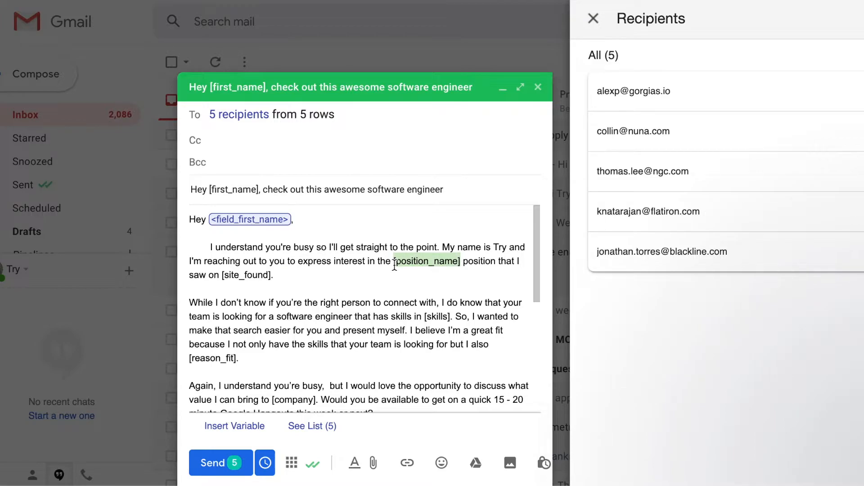
pyautogui.click(237, 428)
pyautogui.scroll(-2, 280, 330)
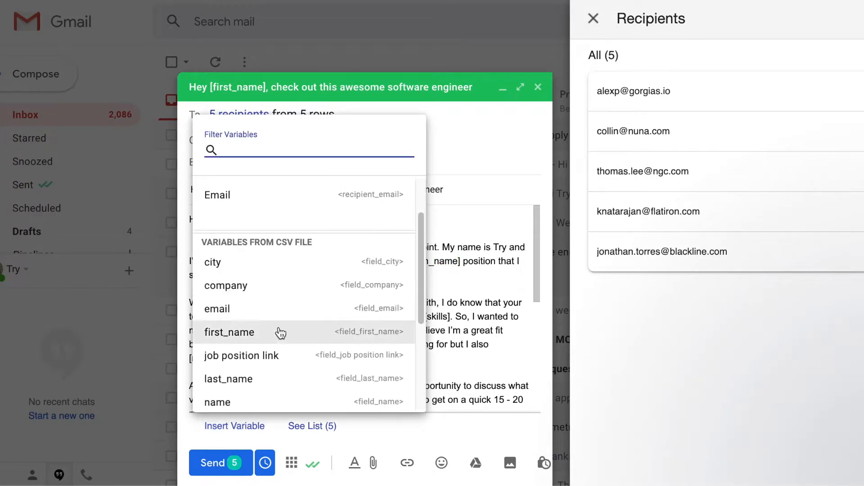
pyautogui.scroll(-3, 288, 355)
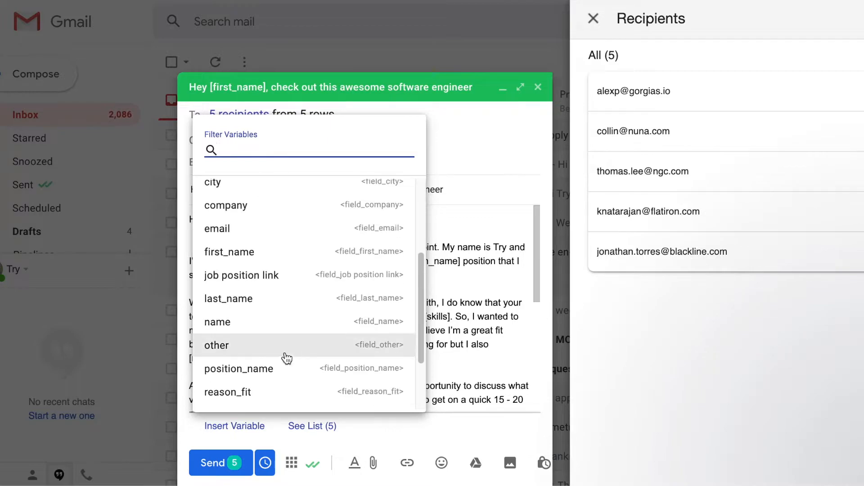
pyautogui.click(266, 369)
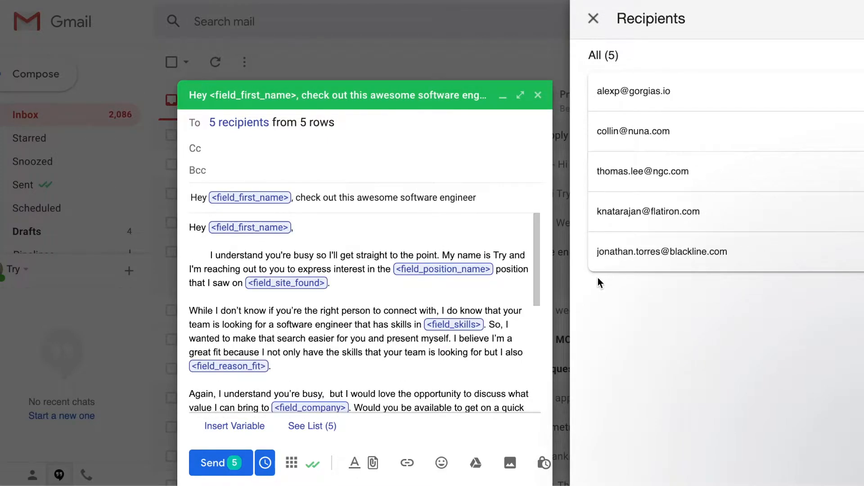
# Review the merge variables throughout the message and preview the filled-in version for the Nuna recipient
pyautogui.scroll(-1, 379, 304)
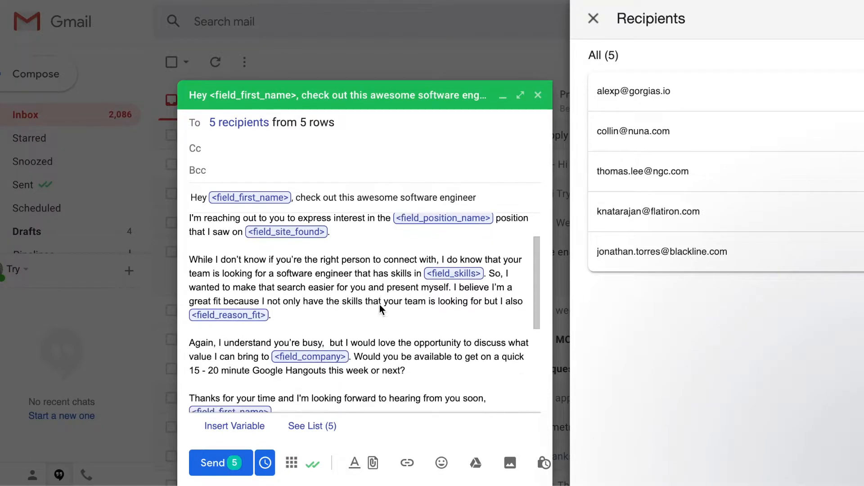
pyautogui.scroll(-2, 379, 305)
pyautogui.scroll(3, 447, 325)
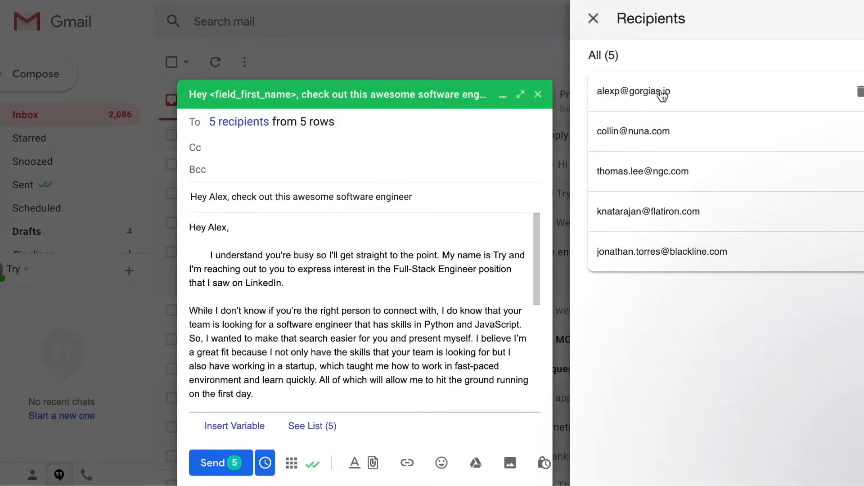
pyautogui.moveTo(666, 129)
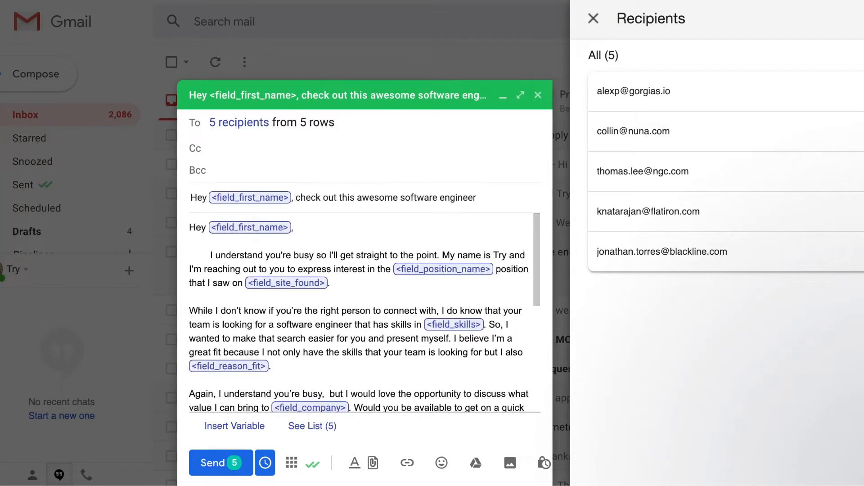
pyautogui.click(660, 131)
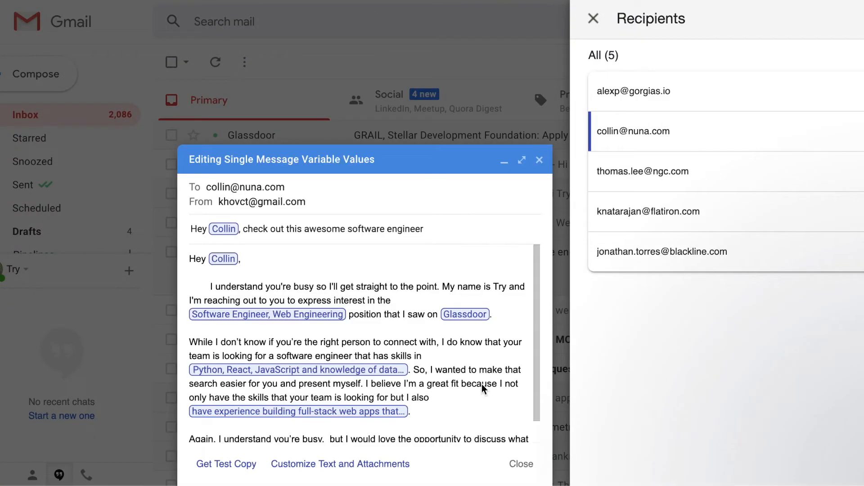
pyautogui.click(521, 469)
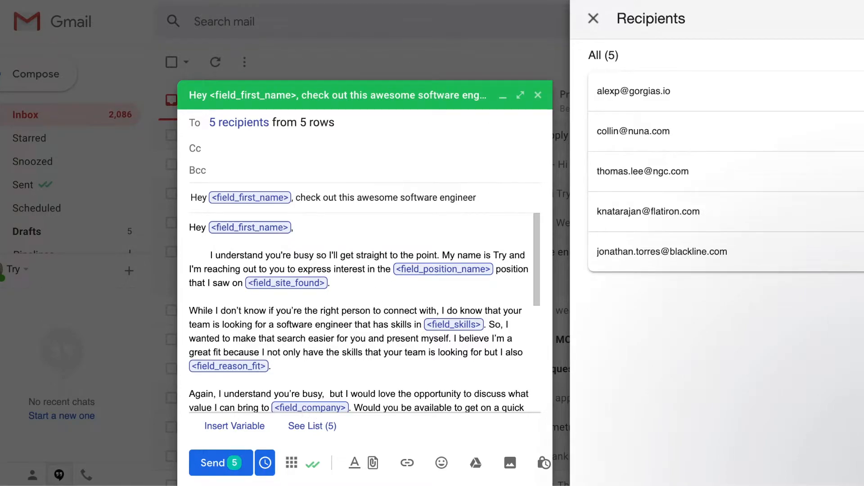
# Split the Gorgias recipient's message from the mail merge into its own draft and check its text and attachment
pyautogui.click(662, 100)
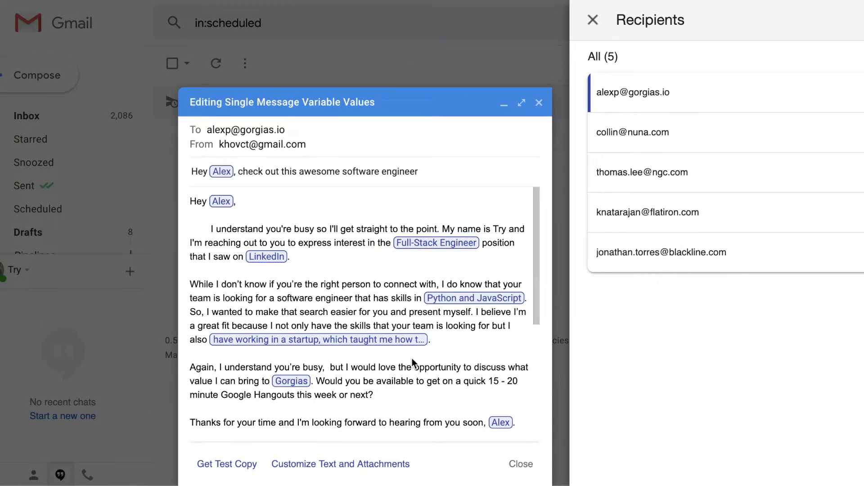
pyautogui.click(391, 468)
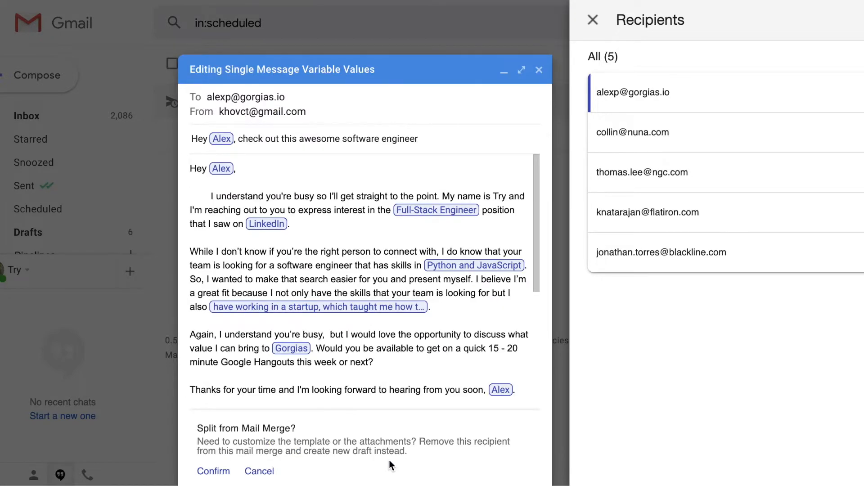
pyautogui.click(214, 473)
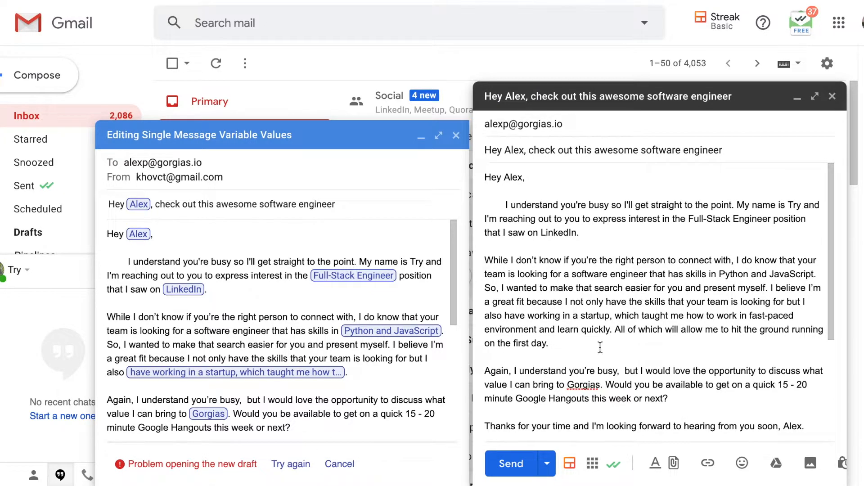
pyautogui.scroll(-4, 599, 347)
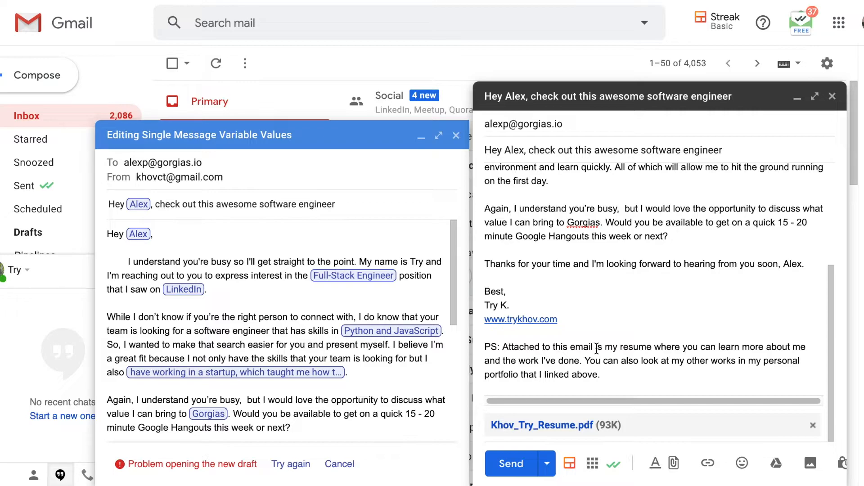
pyautogui.scroll(4, 597, 348)
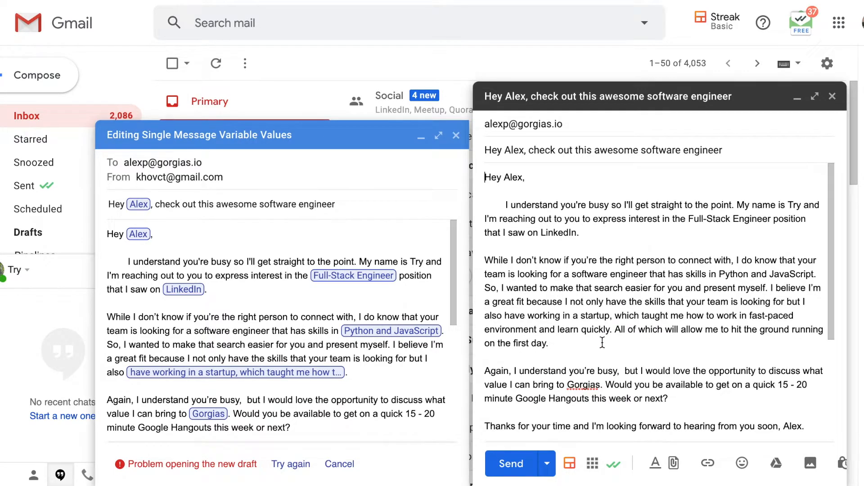
# Link "Full-Stack Engineer" in the Gorgias draft to the Gorgias job position URL copied from the Ready to Send sheet in Google Sheets
pyautogui.moveTo(690, 222); pyautogui.dragTo(771, 224)
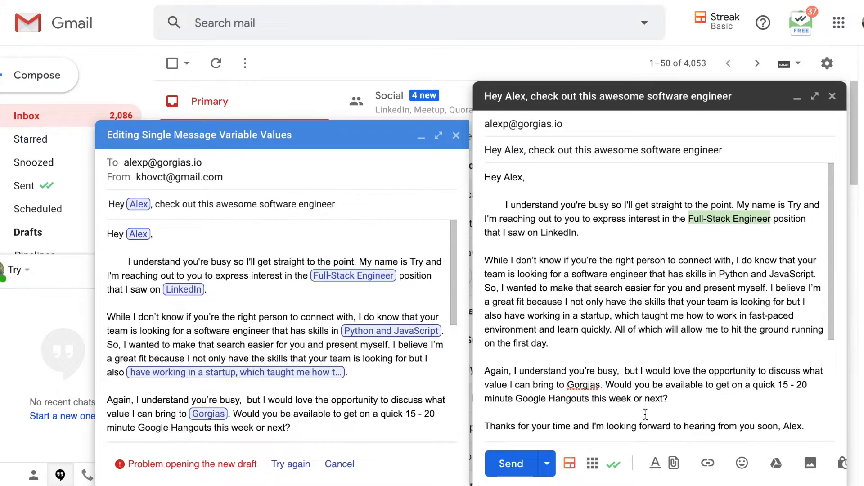
pyautogui.click(708, 463)
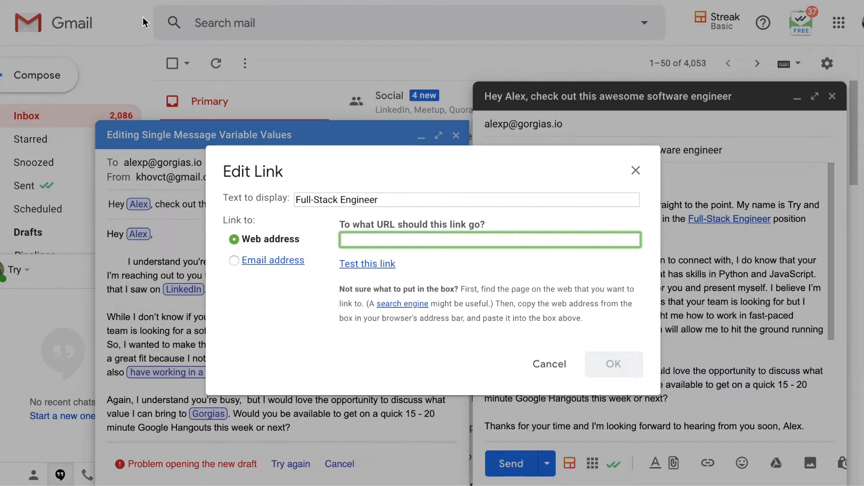
pyautogui.click(135, 0)
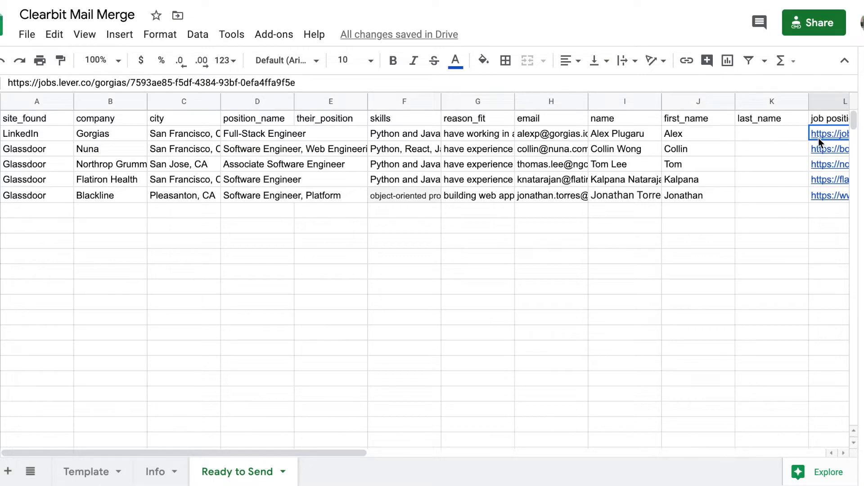
pyautogui.rightClick(797, 150)
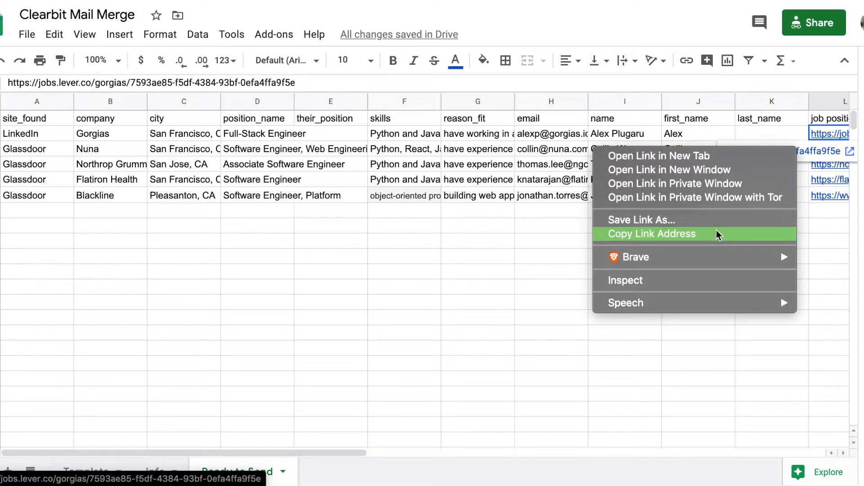
pyautogui.click(719, 235)
pyautogui.click(67, 0)
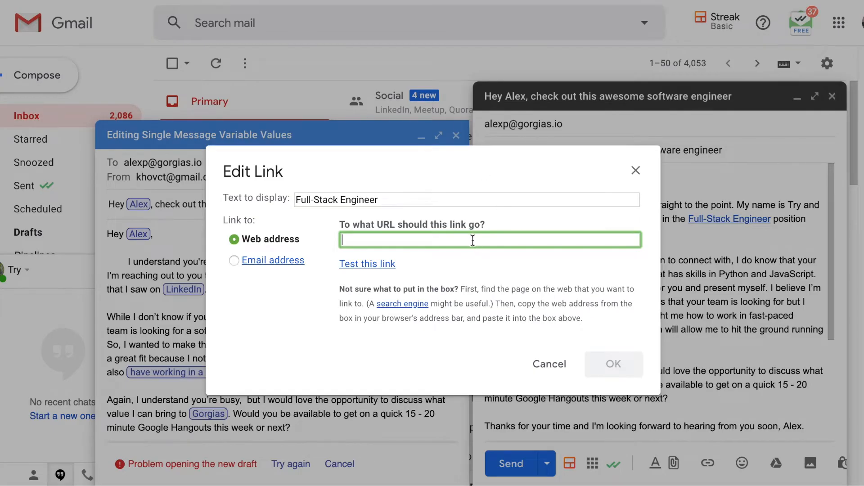
pyautogui.hotkey('ctrl', 'v')
pyautogui.click(616, 369)
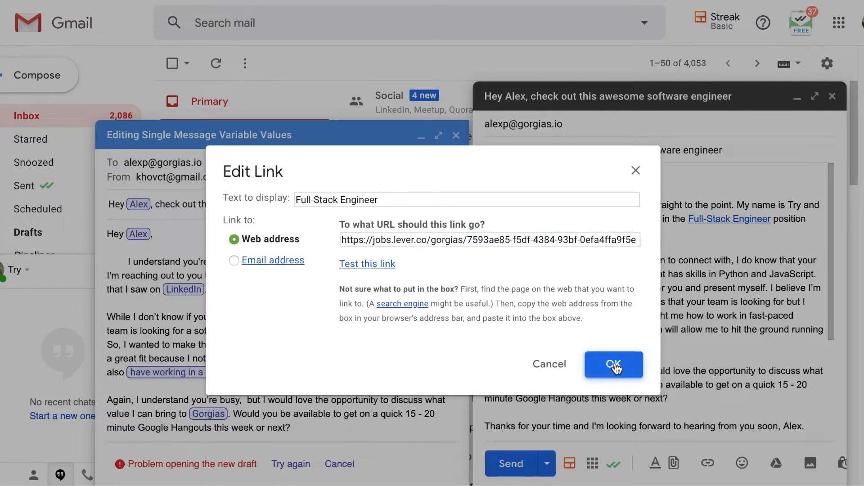
pyautogui.click(616, 295)
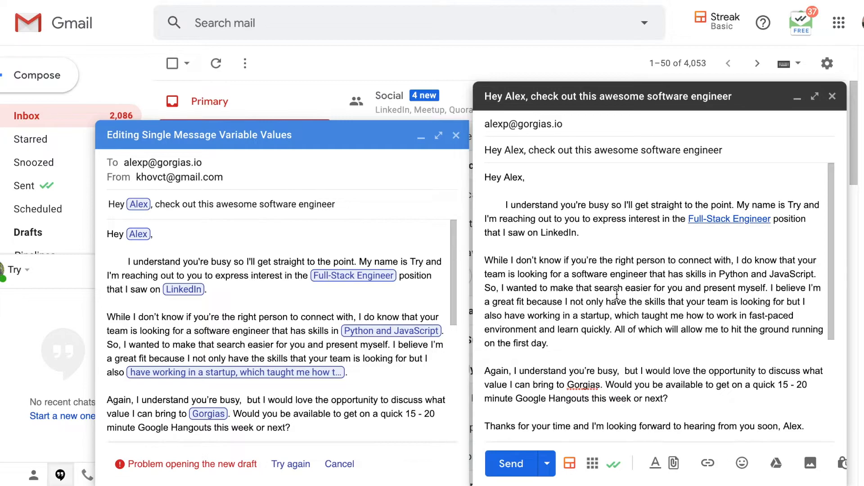
# Schedule the Gorgias email to send on Monday morning, May 11, 8:00 AM
pyautogui.scroll(-4, 617, 293)
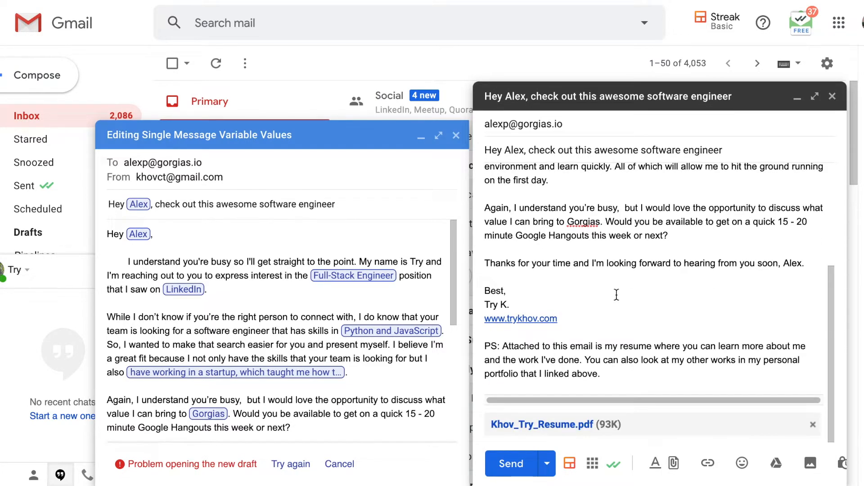
pyautogui.click(550, 465)
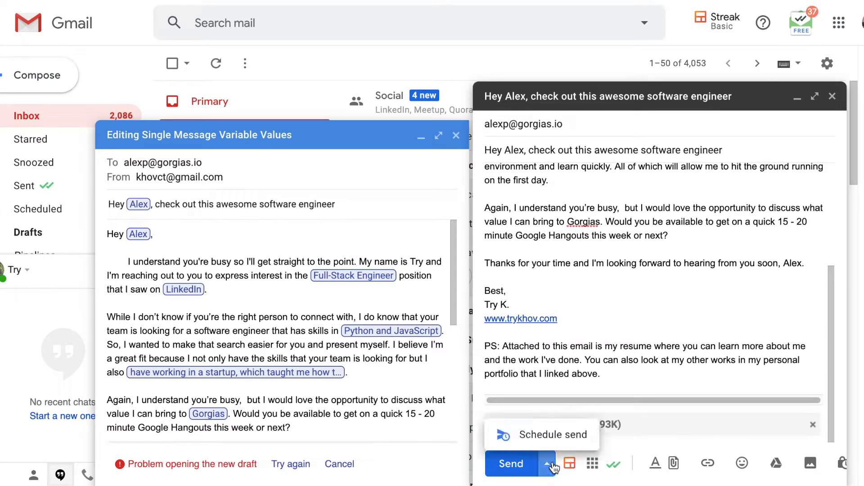
pyautogui.click(525, 434)
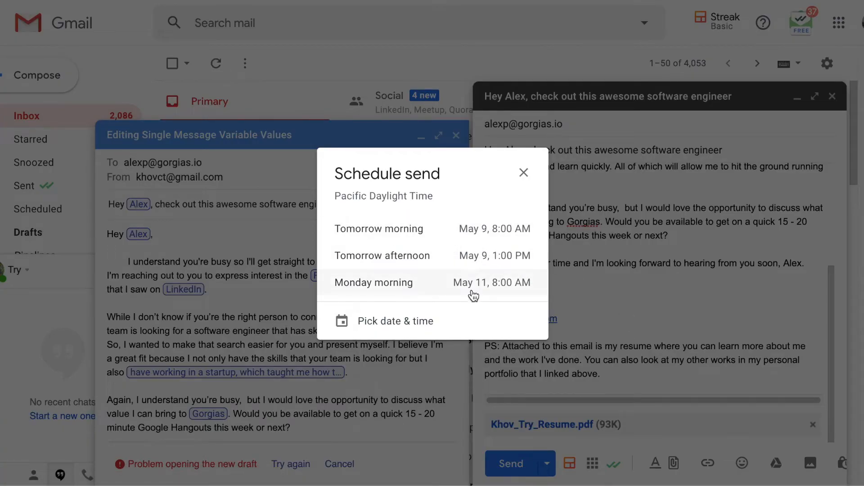
pyautogui.click(512, 291)
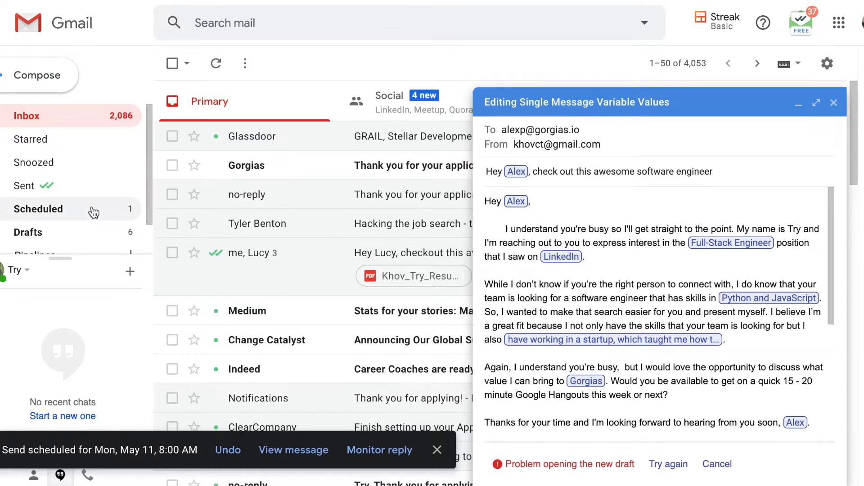
# Open the scheduled Gorgias email from the Scheduled folder, minimizing the variable editing window, and review its contents
pyautogui.click(66, 215)
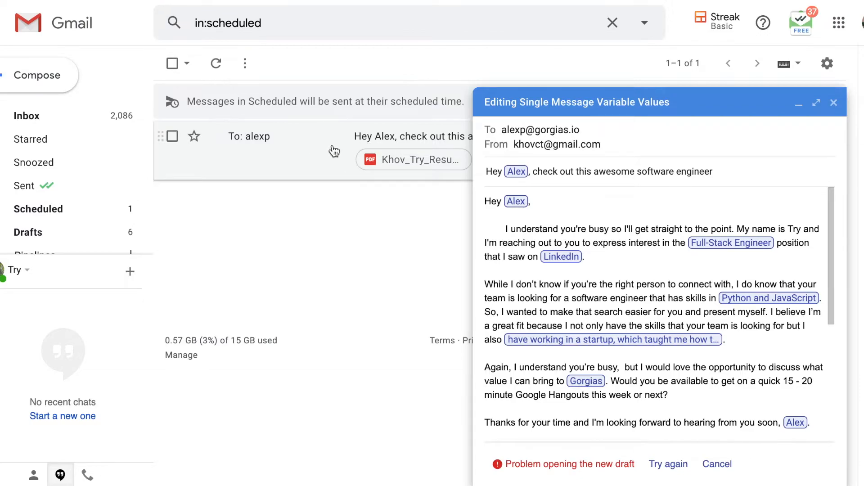
pyautogui.click(701, 102)
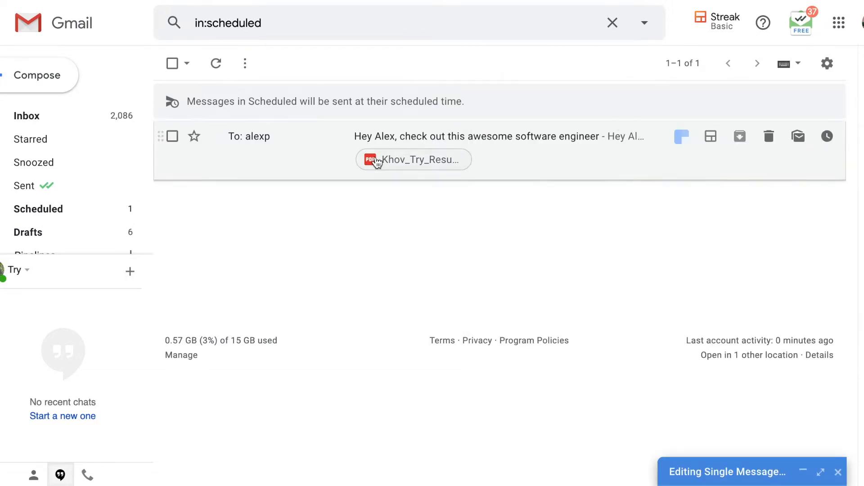
pyautogui.click(299, 156)
pyautogui.scroll(-2, 442, 203)
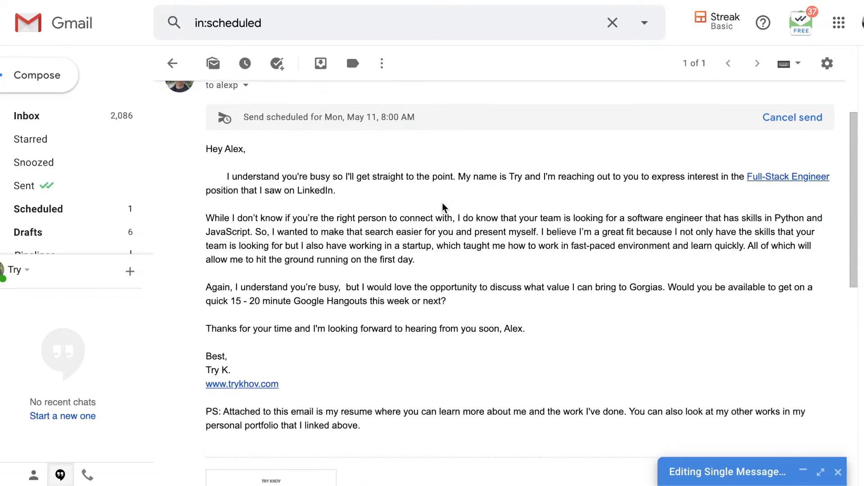
pyautogui.scroll(-1, 442, 207)
pyautogui.scroll(1, 502, 252)
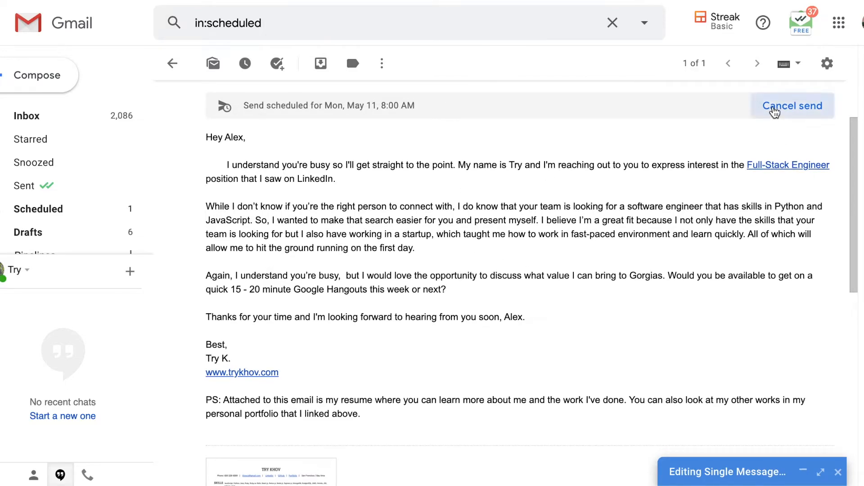
# Cancel the scheduled send of the Gorgias email and check the reopened draft's text and attachment
pyautogui.click(792, 105)
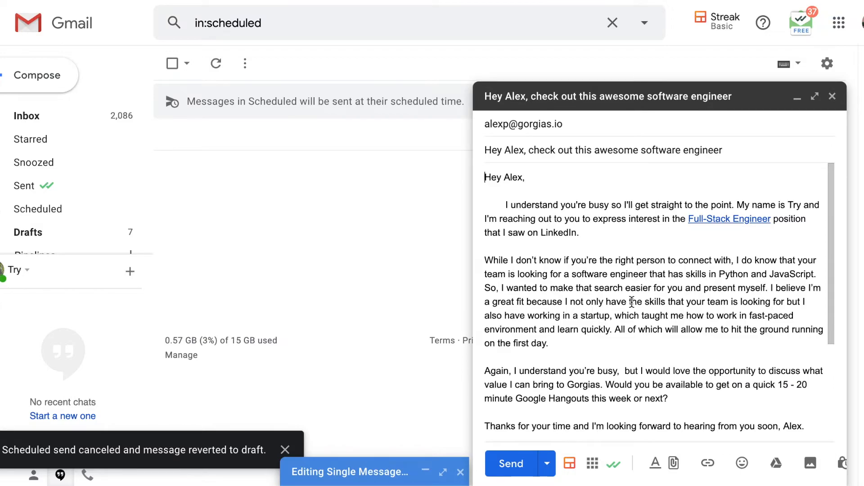
pyautogui.scroll(-3, 602, 303)
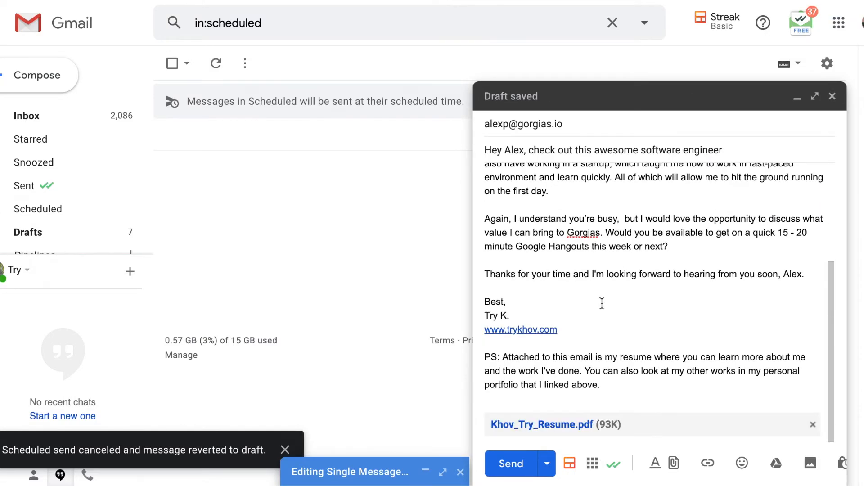
pyautogui.scroll(5, 610, 322)
pyautogui.moveTo(614, 464)
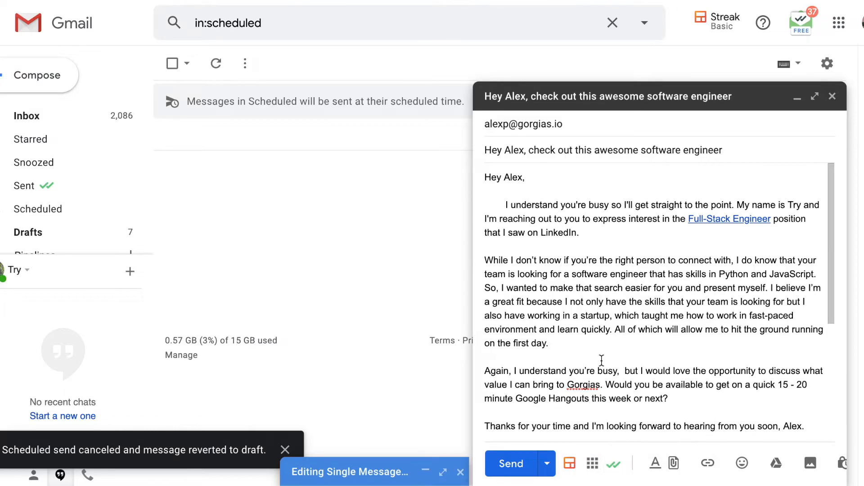
# Finish reviewing the Gorgias email, cancel the pending draft opening, and close its single-message variable editing window
pyautogui.scroll(-5, 601, 361)
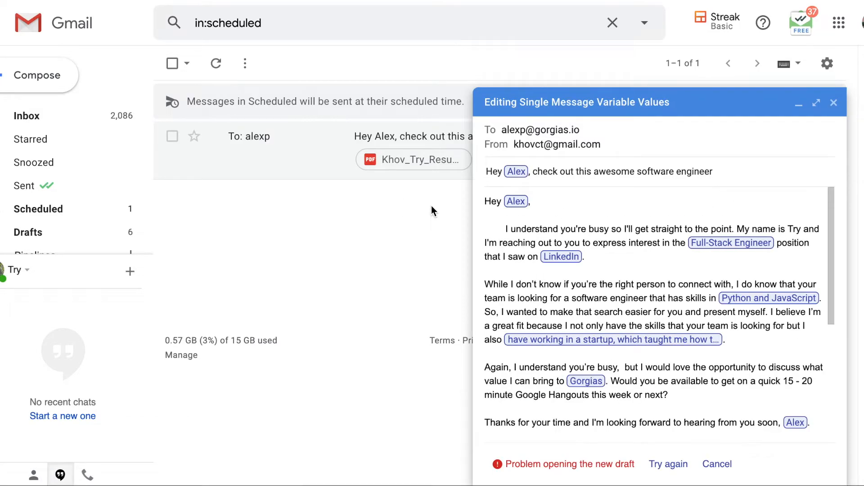
pyautogui.click(718, 465)
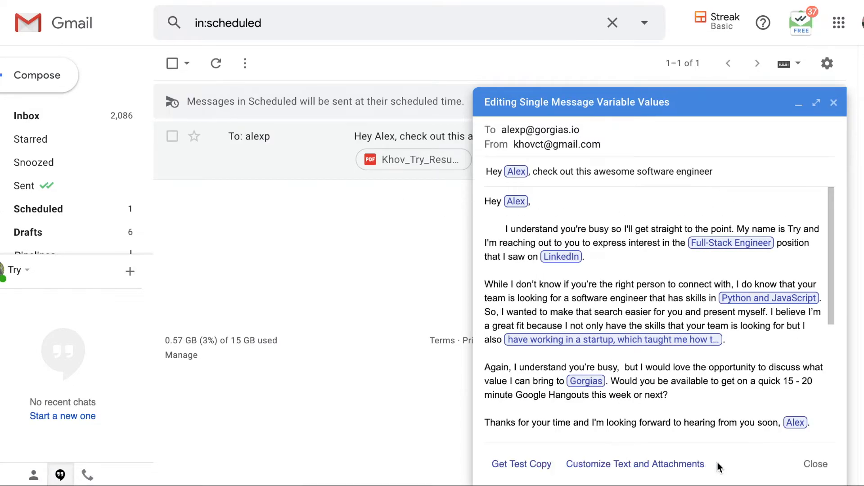
pyautogui.click(814, 467)
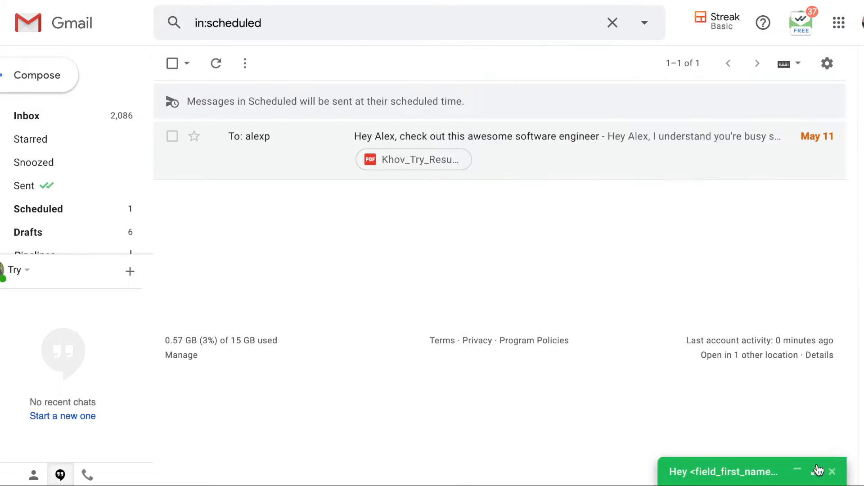
# Restore the mail merge draft, open its recipient list, and remove the Gorgias recipient
pyautogui.click(758, 470)
pyautogui.click(634, 428)
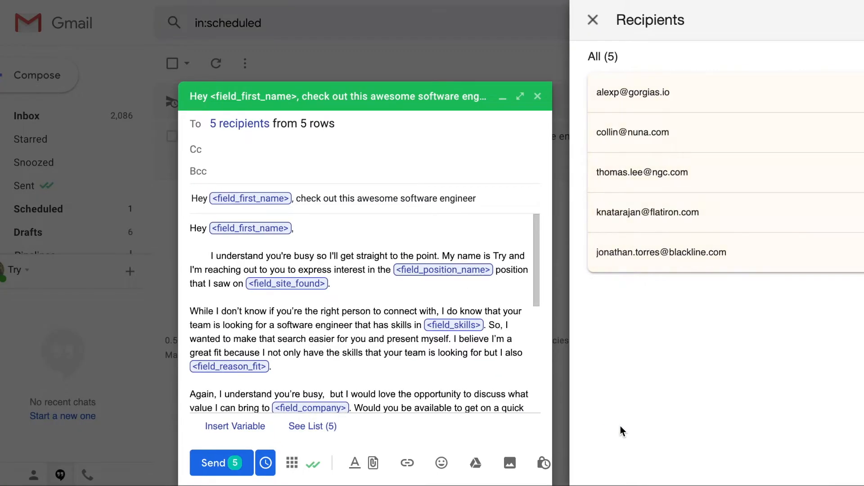
pyautogui.click(859, 93)
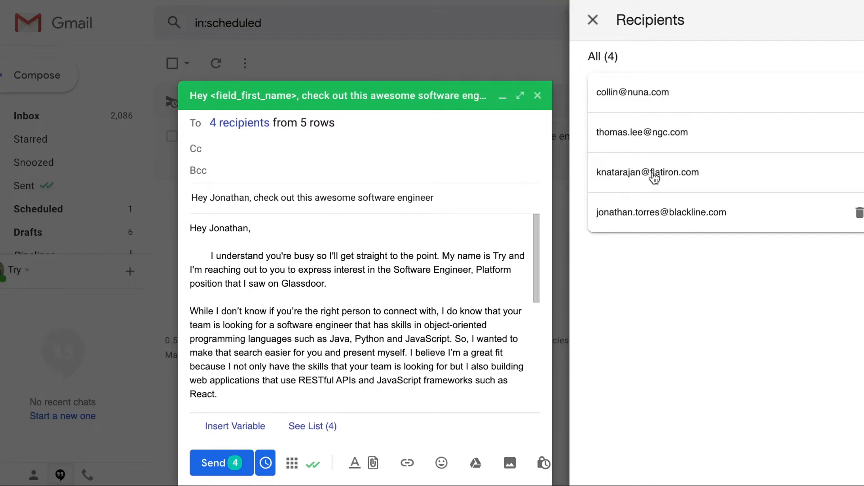
# Split the Nuna recipient's message from the mail merge into a separate draft for customizing its text and attachments
pyautogui.click(643, 96)
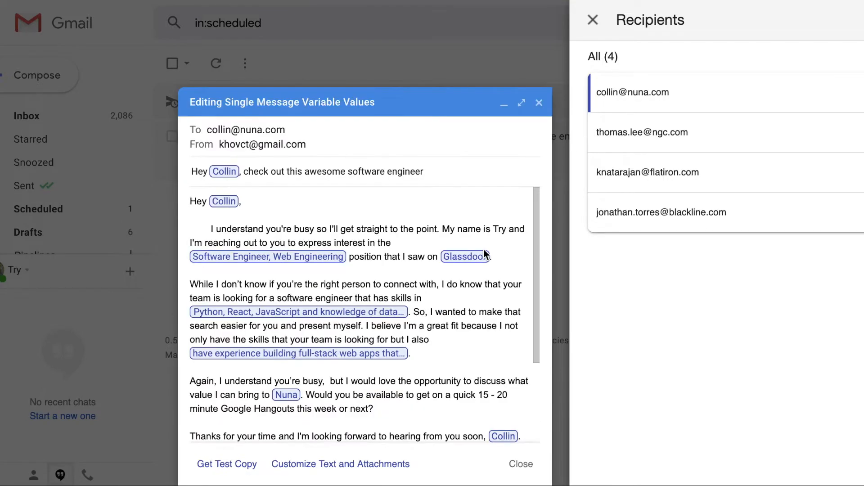
pyautogui.click(369, 465)
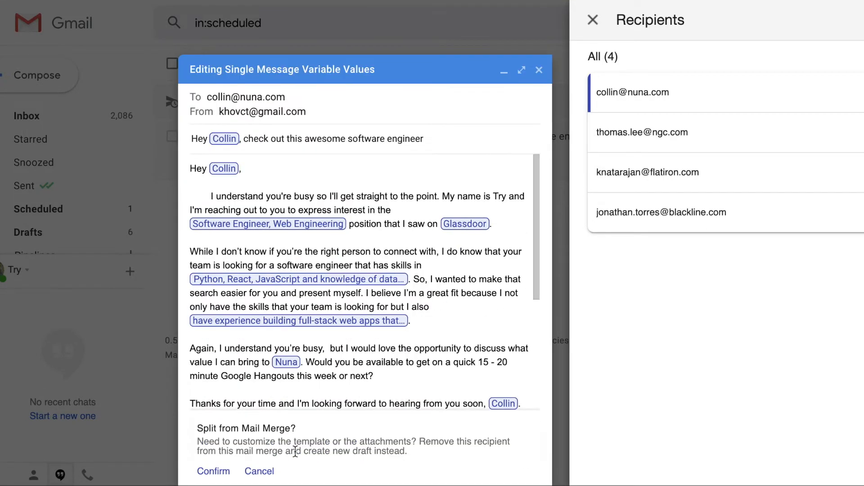
pyautogui.click(210, 471)
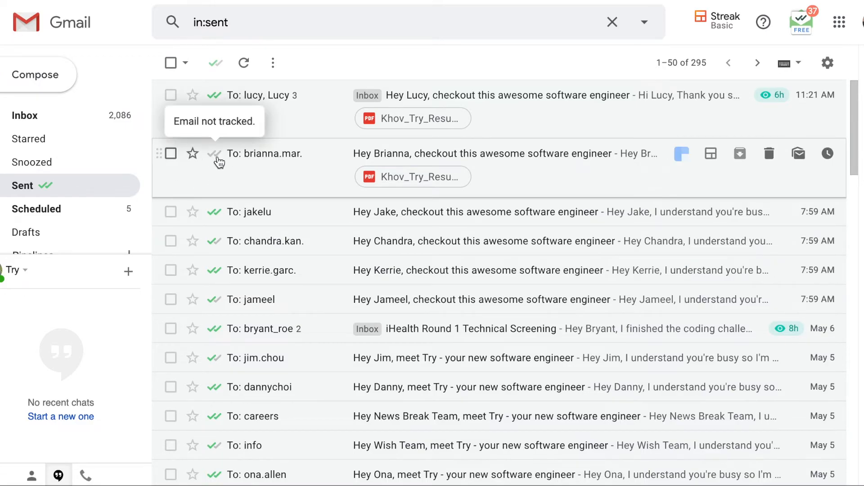
# Check the read-tracking status of the recent emails in the Sent folder, including the iHealth Round 1 Technical Screening message
pyautogui.moveTo(214, 161)
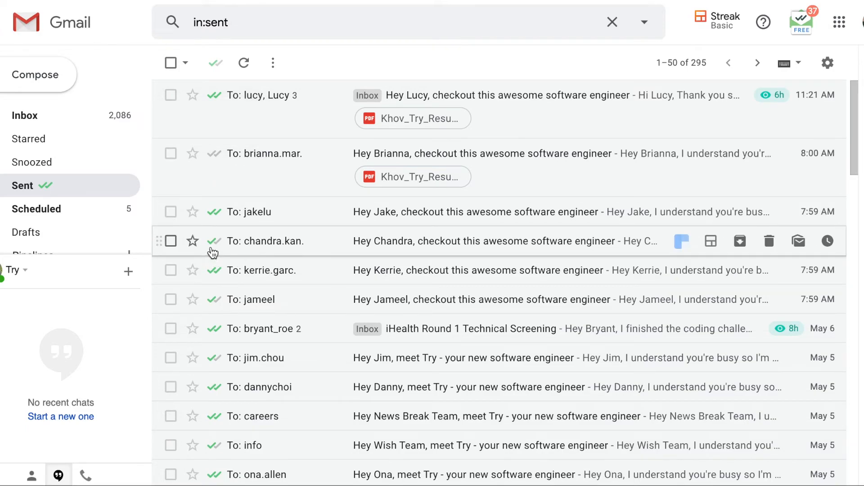
pyautogui.moveTo(212, 251)
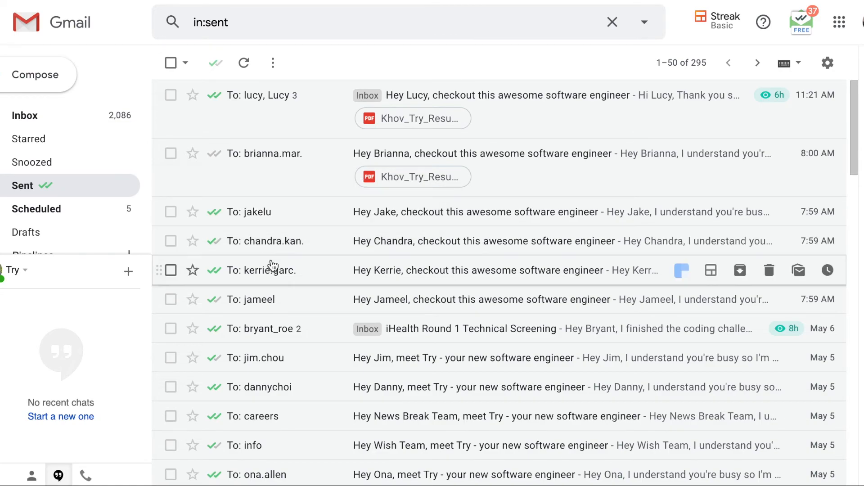
pyautogui.moveTo(215, 275)
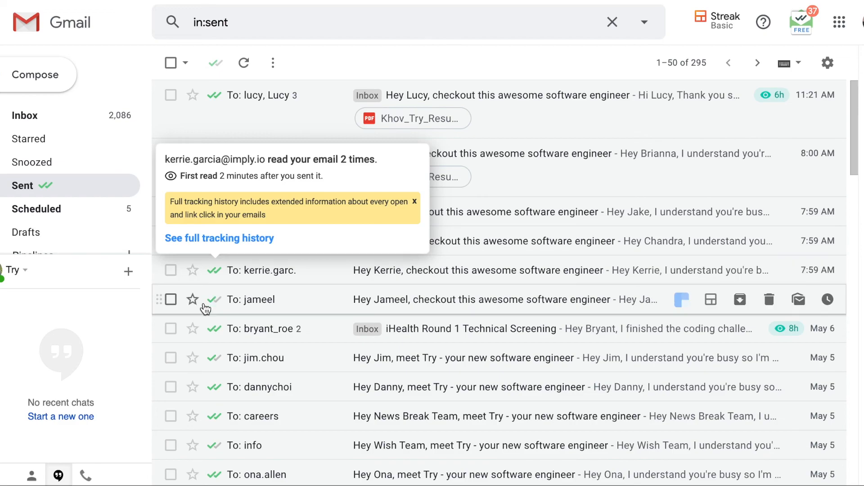
pyautogui.moveTo(217, 337)
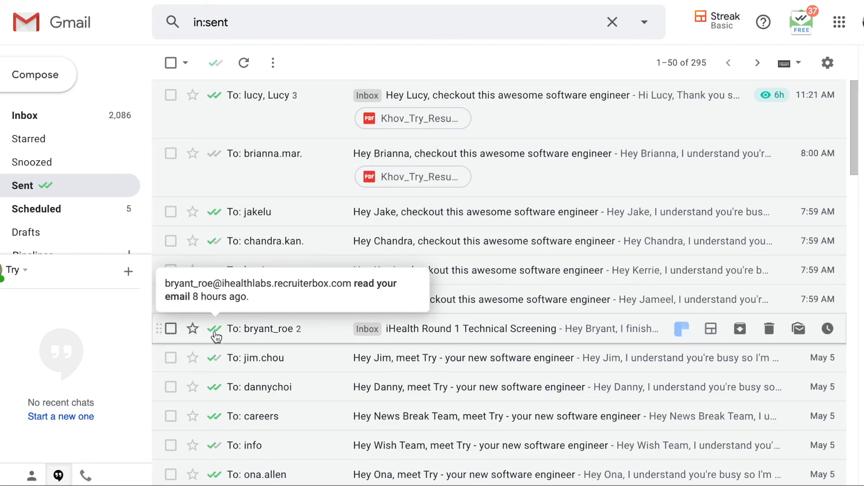